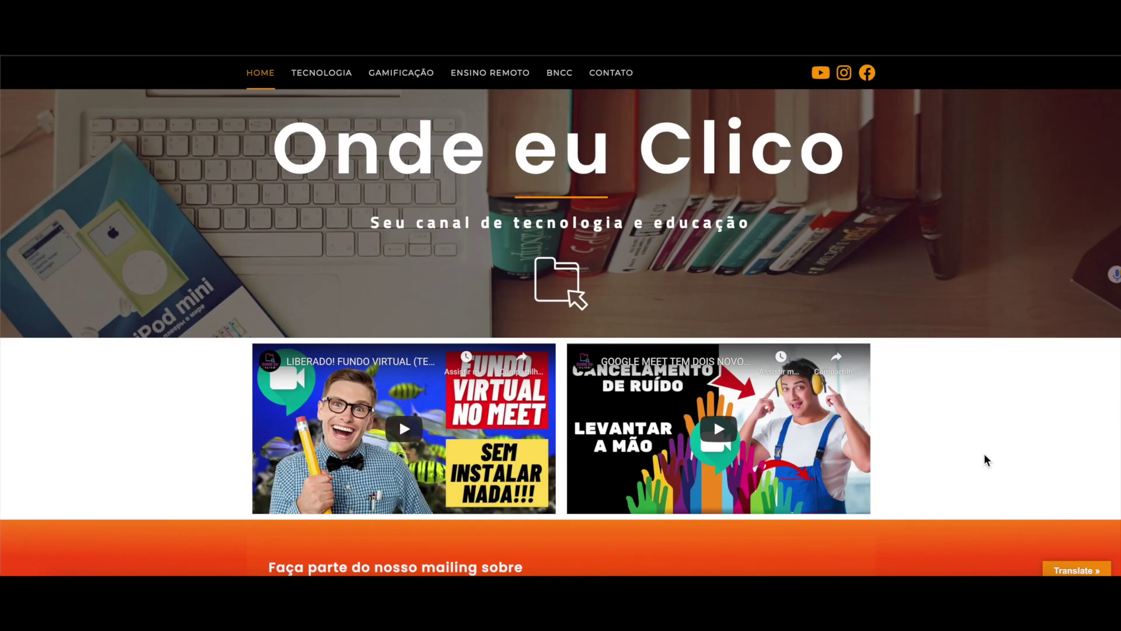
Step: Launch the Fotos app by searching 'fotos' from the Start menu
{"action": "scroll", "coordinate": [984, 453], "scroll_direction": "down", "scroll_amount": 4}
{"action": "scroll", "coordinate": [985, 454], "scroll_direction": "down", "scroll_amount": 3}
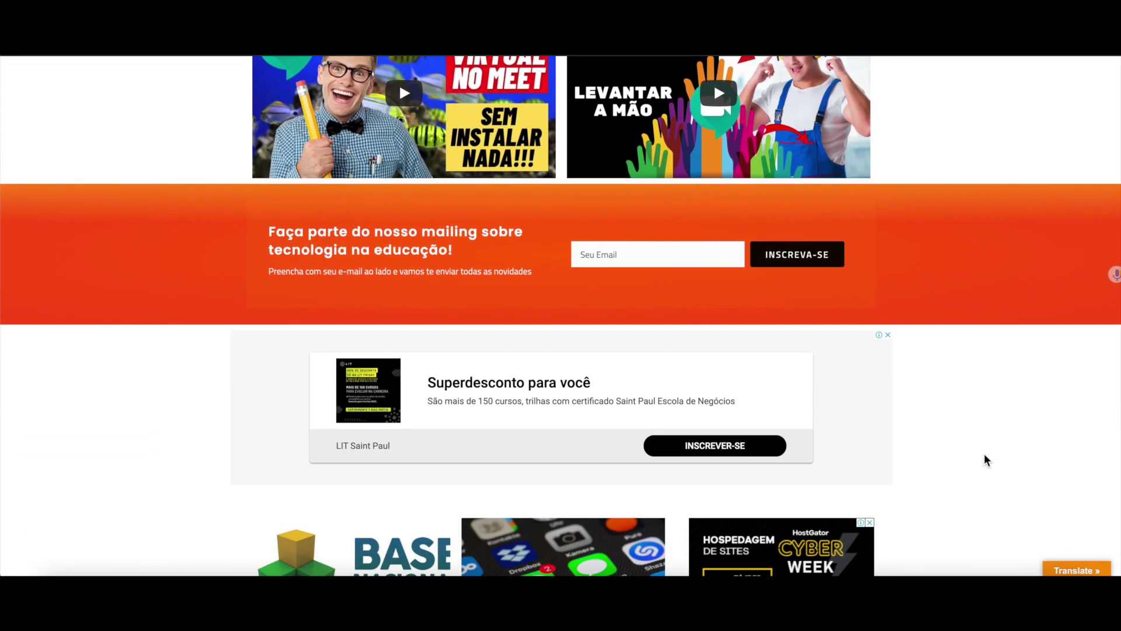
{"action": "scroll", "coordinate": [985, 455], "scroll_direction": "down", "scroll_amount": 3}
{"action": "scroll", "coordinate": [985, 456], "scroll_direction": "down", "scroll_amount": 3}
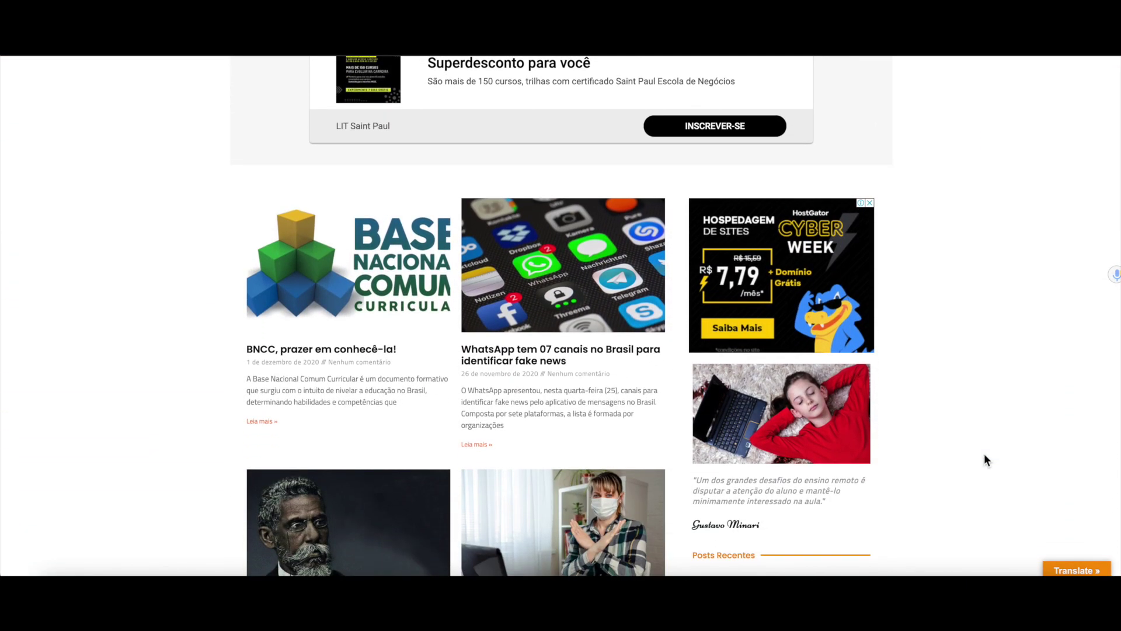
{"action": "scroll", "coordinate": [498, 182], "scroll_direction": "down", "scroll_amount": 2}
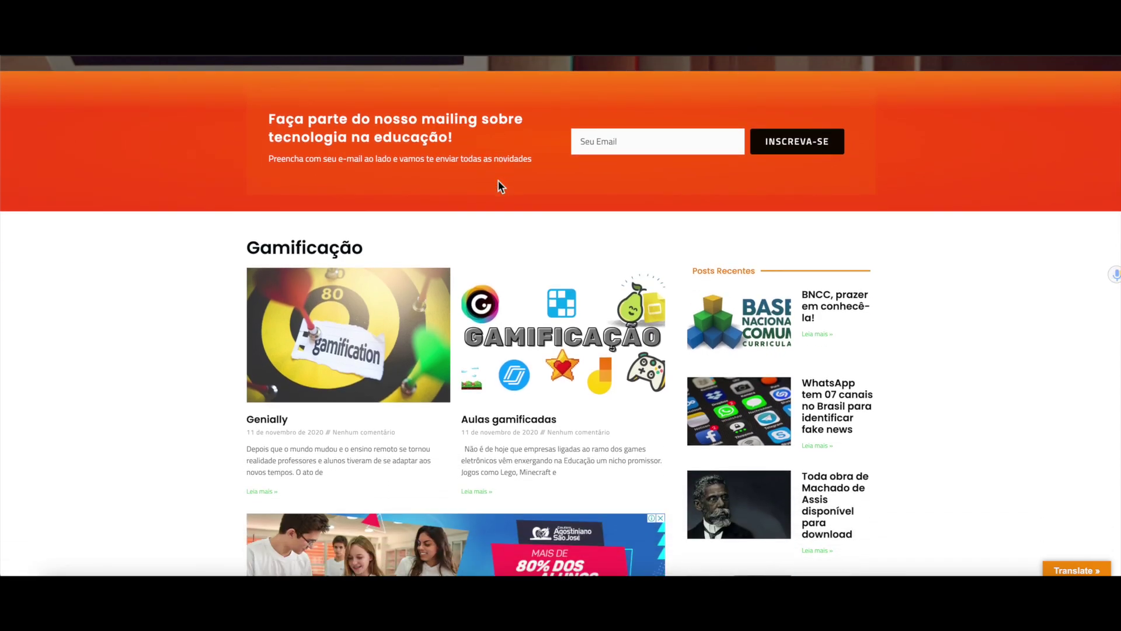
{"action": "scroll", "coordinate": [498, 181], "scroll_direction": "down", "scroll_amount": 2}
{"action": "scroll", "coordinate": [499, 181], "scroll_direction": "down", "scroll_amount": 2}
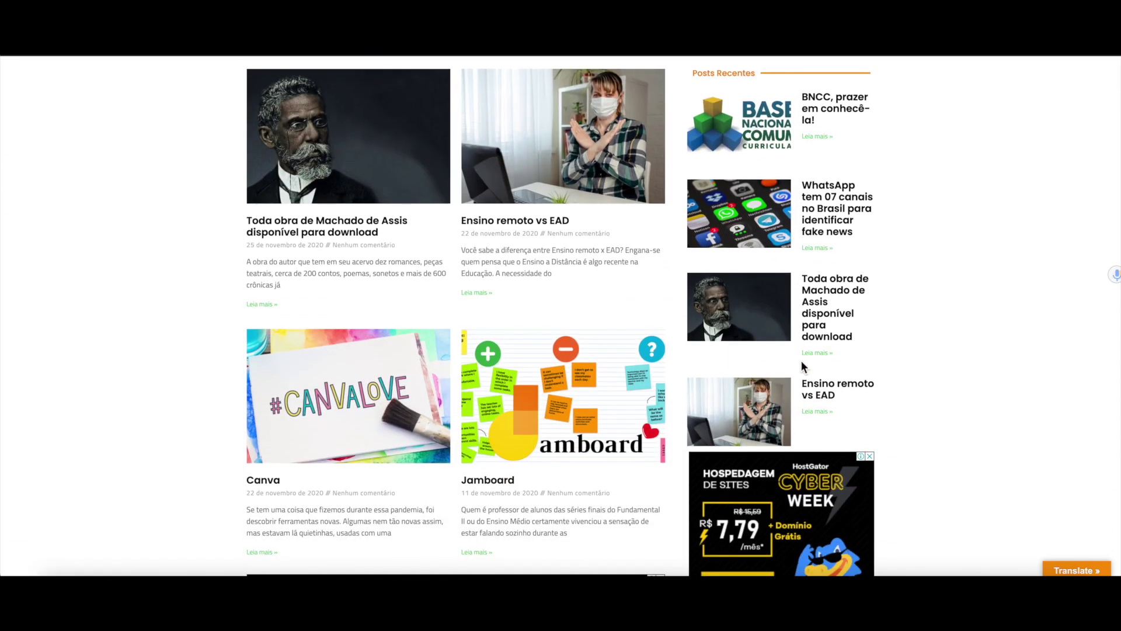
{"action": "scroll", "coordinate": [802, 360], "scroll_direction": "down", "scroll_amount": 5}
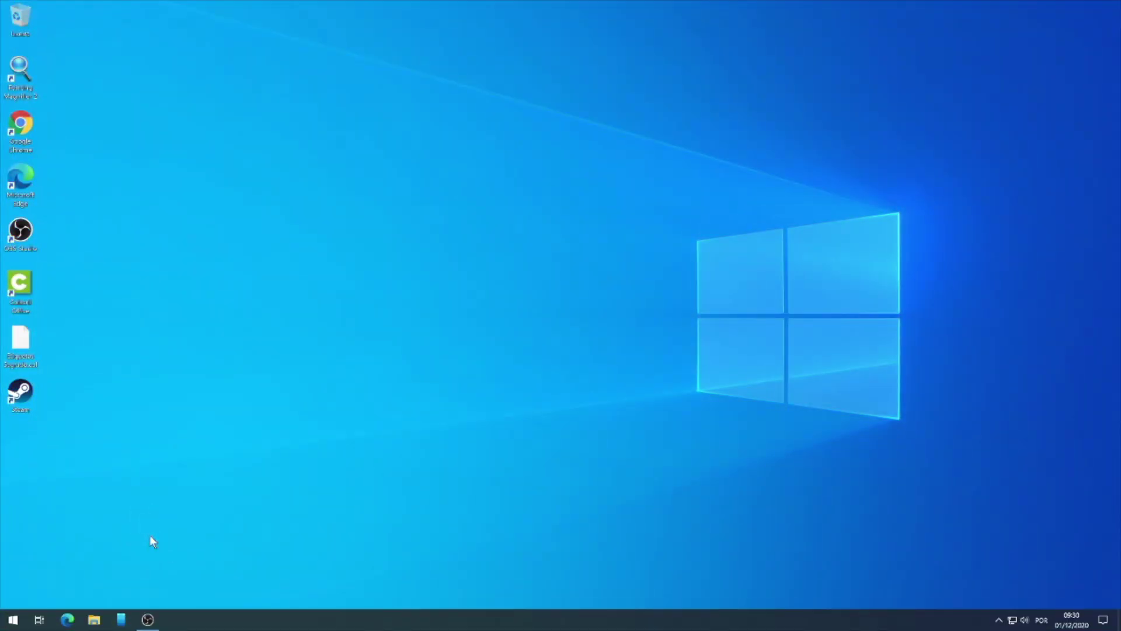
{"action": "left_click", "coordinate": [13, 620]}
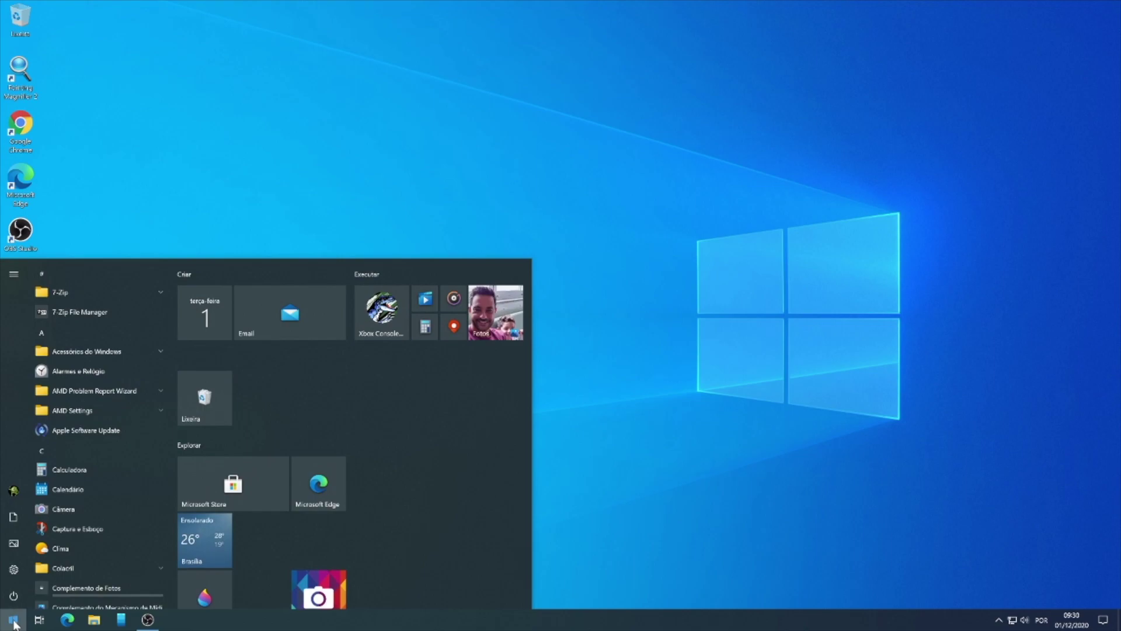
{"action": "scroll", "coordinate": [302, 437], "scroll_direction": "down", "scroll_amount": 2}
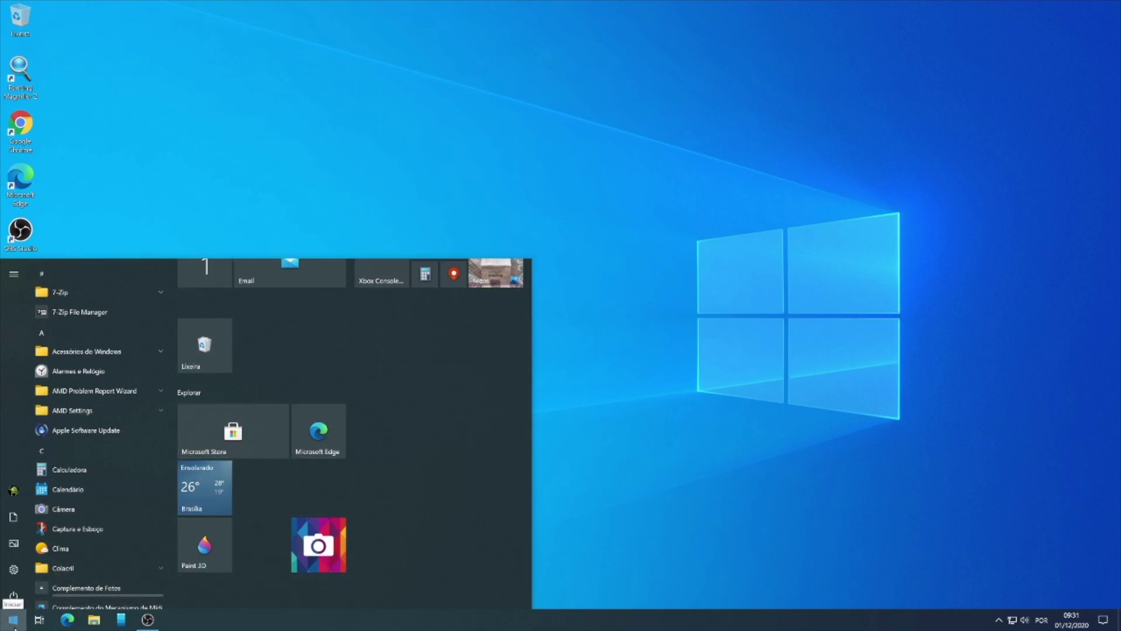
{"action": "type", "text": "foto"}
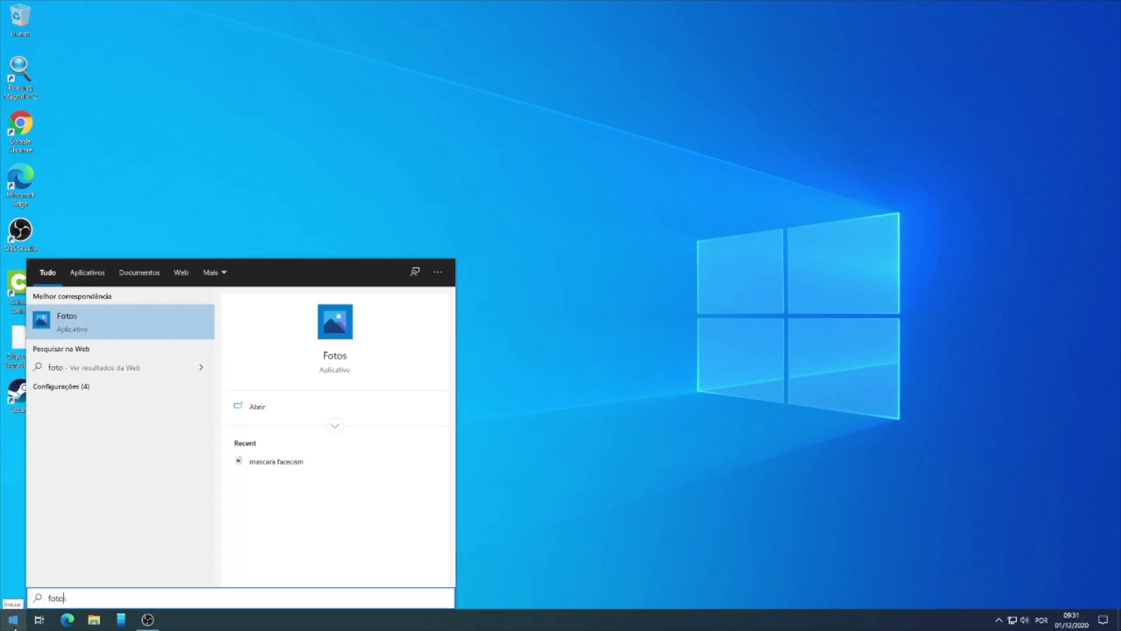
{"action": "type", "text": "s"}
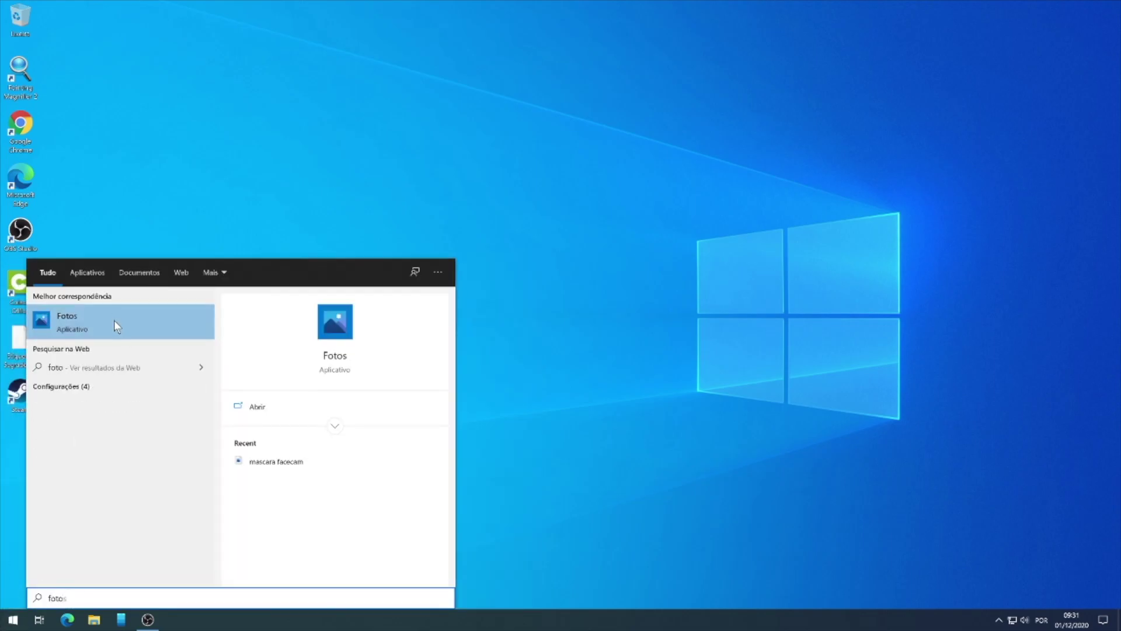
{"action": "left_click", "coordinate": [114, 320]}
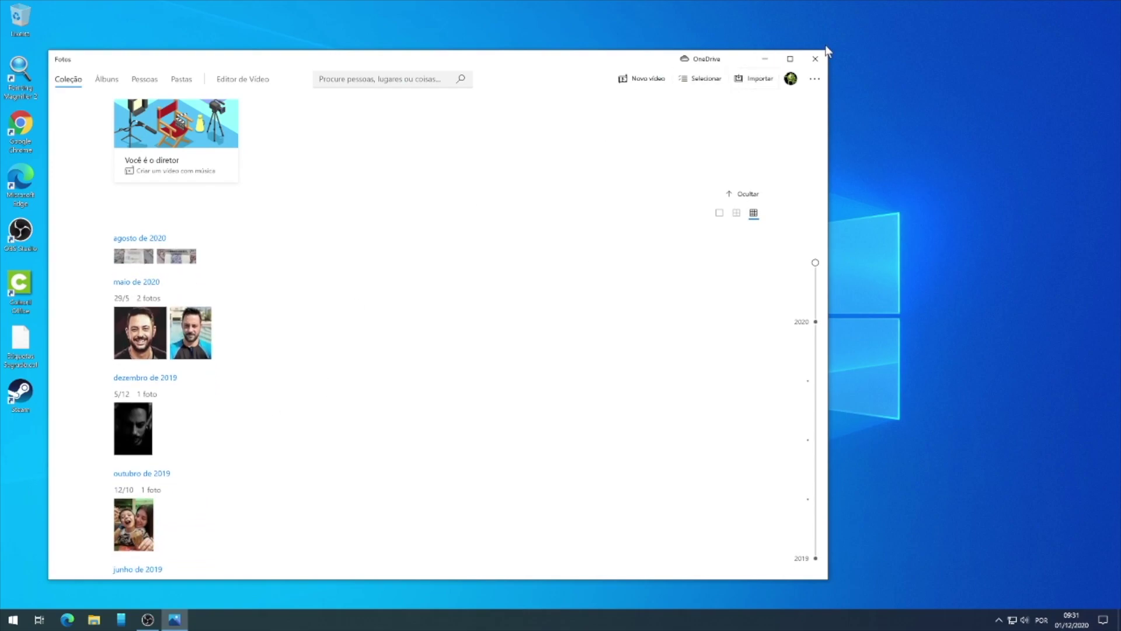
Step: Maximize Photos and create a new video project named 'Animais da Amazônia'
{"action": "left_click", "coordinate": [790, 58]}
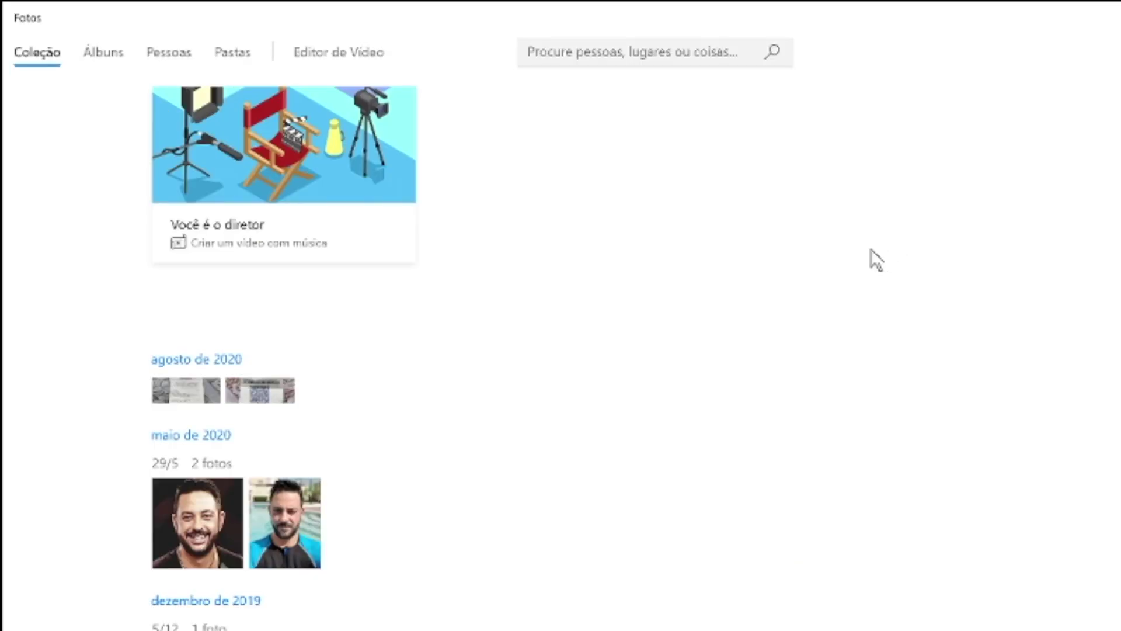
{"action": "left_click", "coordinate": [367, 51]}
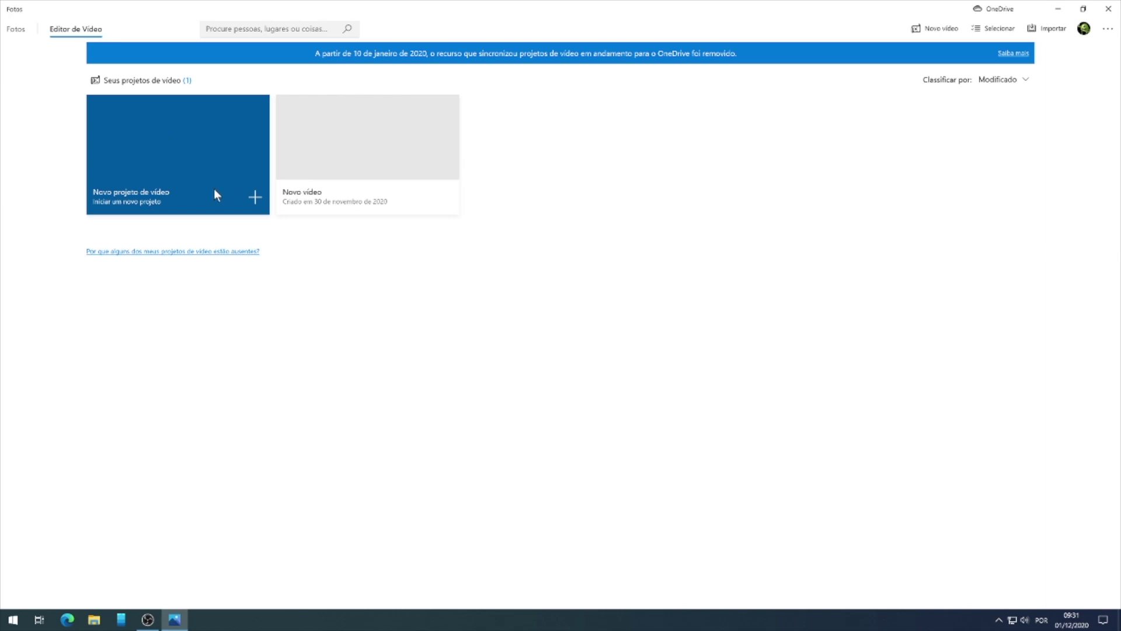
{"action": "left_click", "coordinate": [200, 203]}
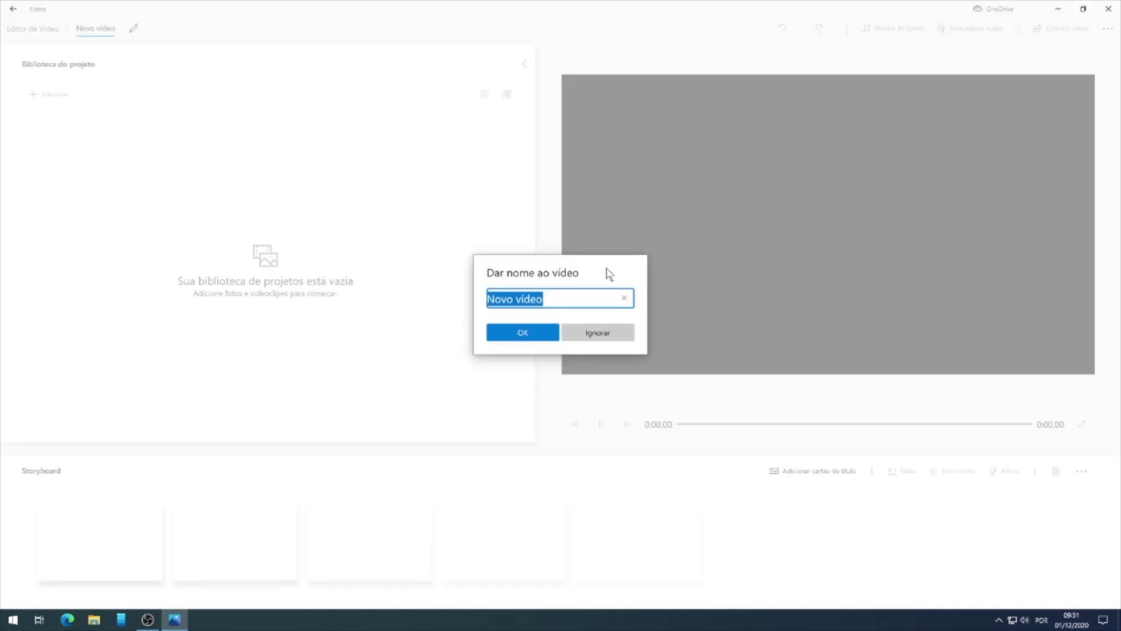
{"action": "type", "text": "Animais da Amazônia"}
{"action": "left_click", "coordinate": [547, 337]}
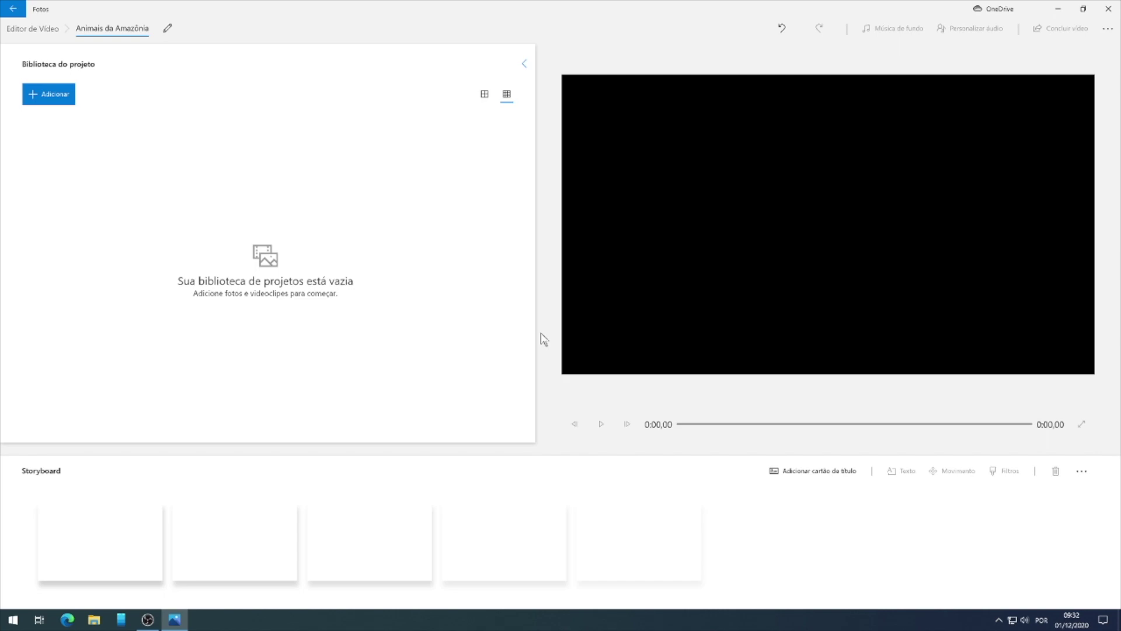
Step: Search the web for 'animais da amazônia' images, limited to Creative Commons only
{"action": "left_click", "coordinate": [58, 102]}
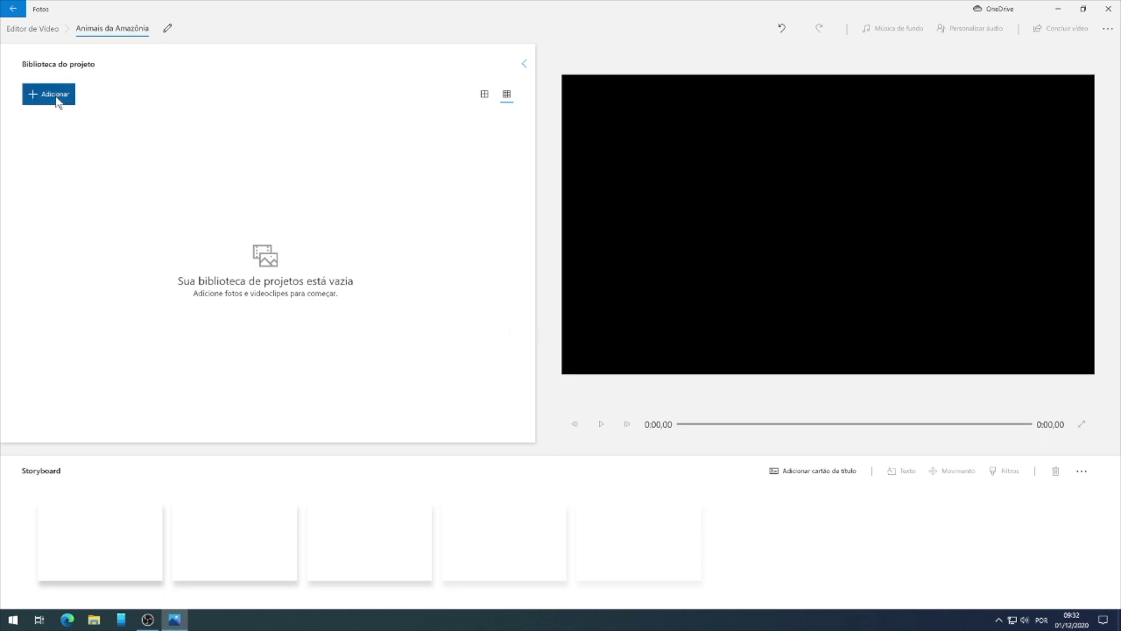
{"action": "left_click", "coordinate": [54, 97]}
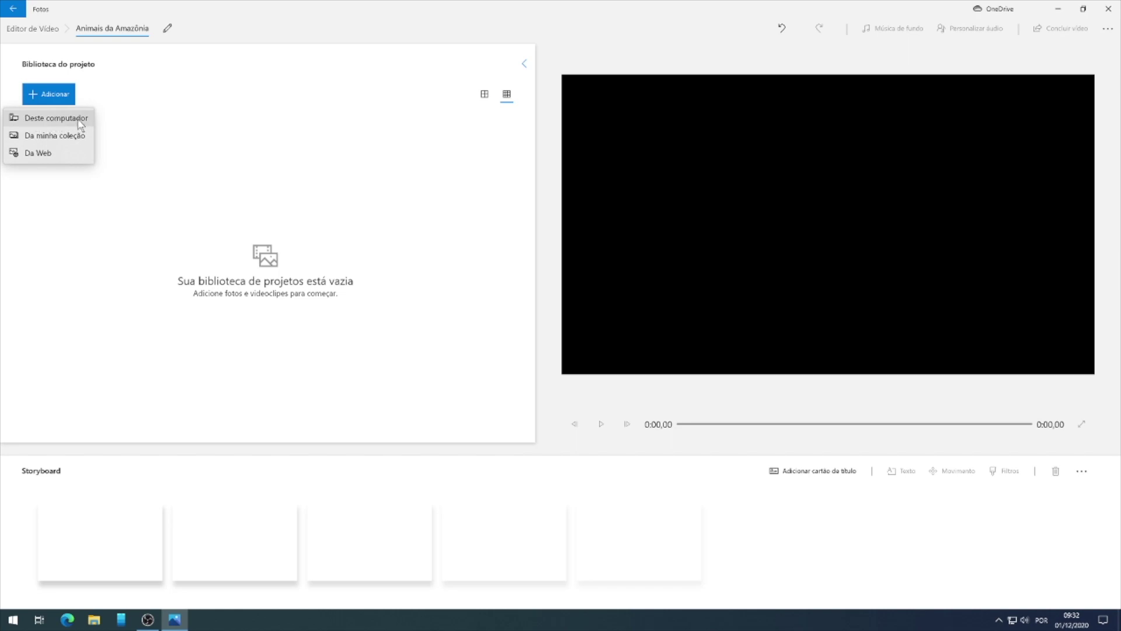
{"action": "left_click", "coordinate": [68, 155]}
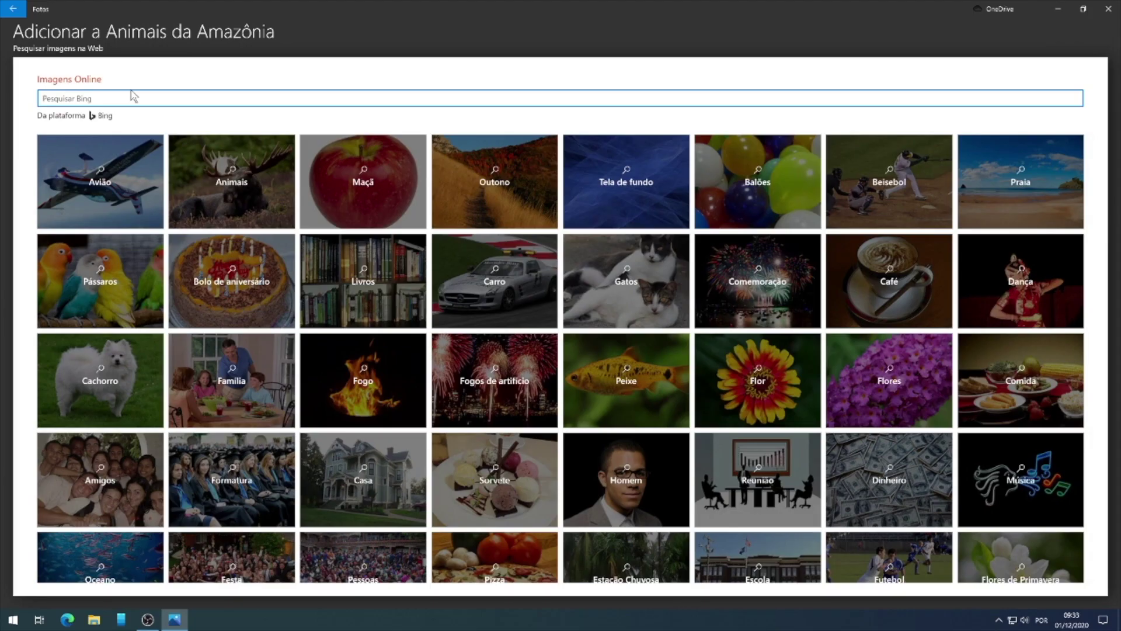
{"action": "type", "text": "animais da amazônia"}
{"action": "key", "text": "Return"}
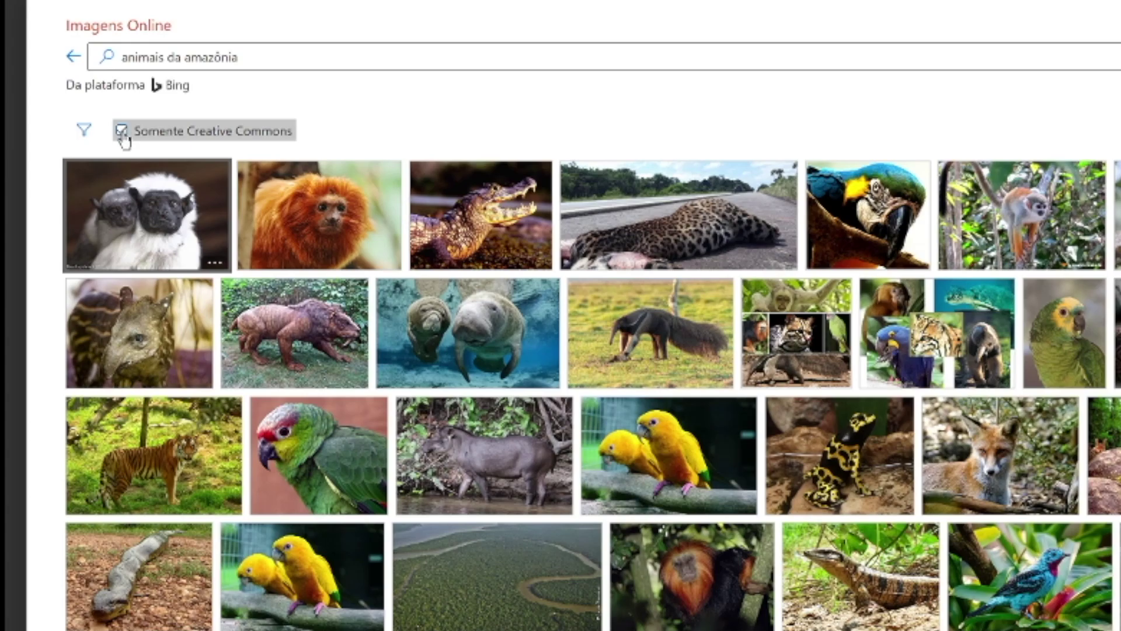
{"action": "left_click", "coordinate": [122, 131]}
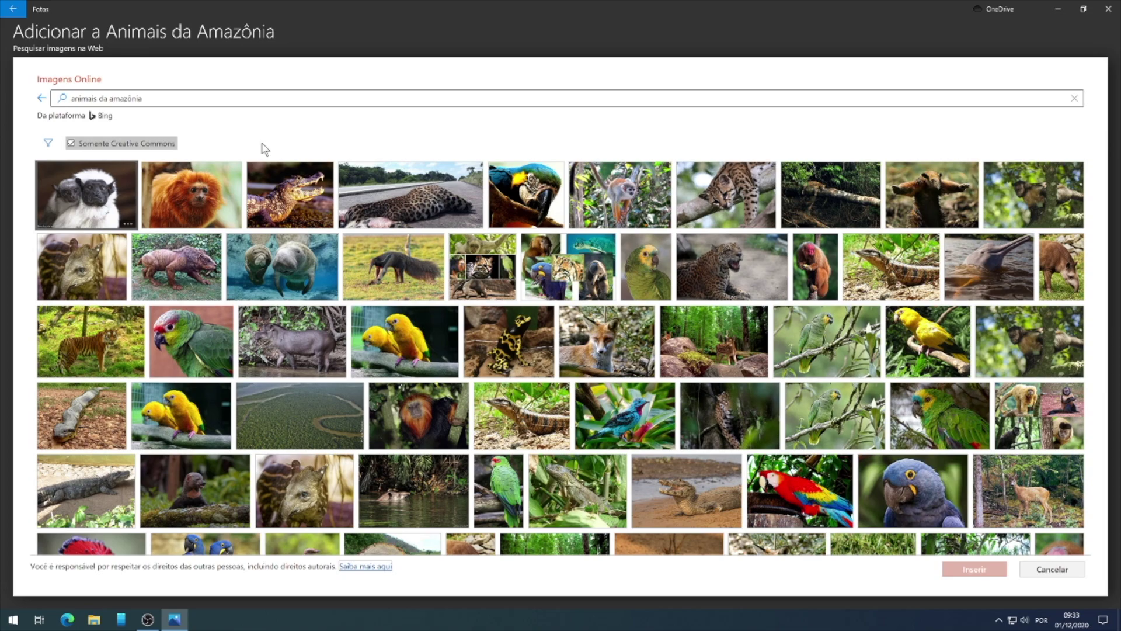
Step: Insert the golden tamarin, green parrot, macaw and pied tamarin photos into the library
{"action": "left_click", "coordinate": [199, 193]}
{"action": "left_click", "coordinate": [209, 328]}
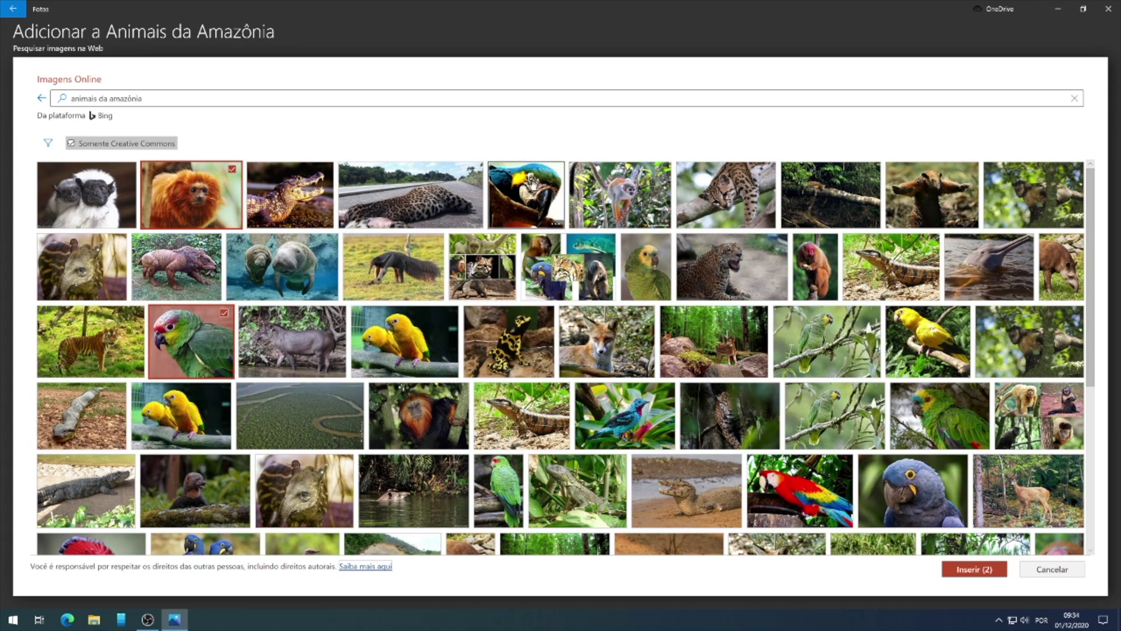
{"action": "left_click", "coordinate": [529, 196]}
{"action": "left_click", "coordinate": [86, 195]}
{"action": "key", "text": "super"}
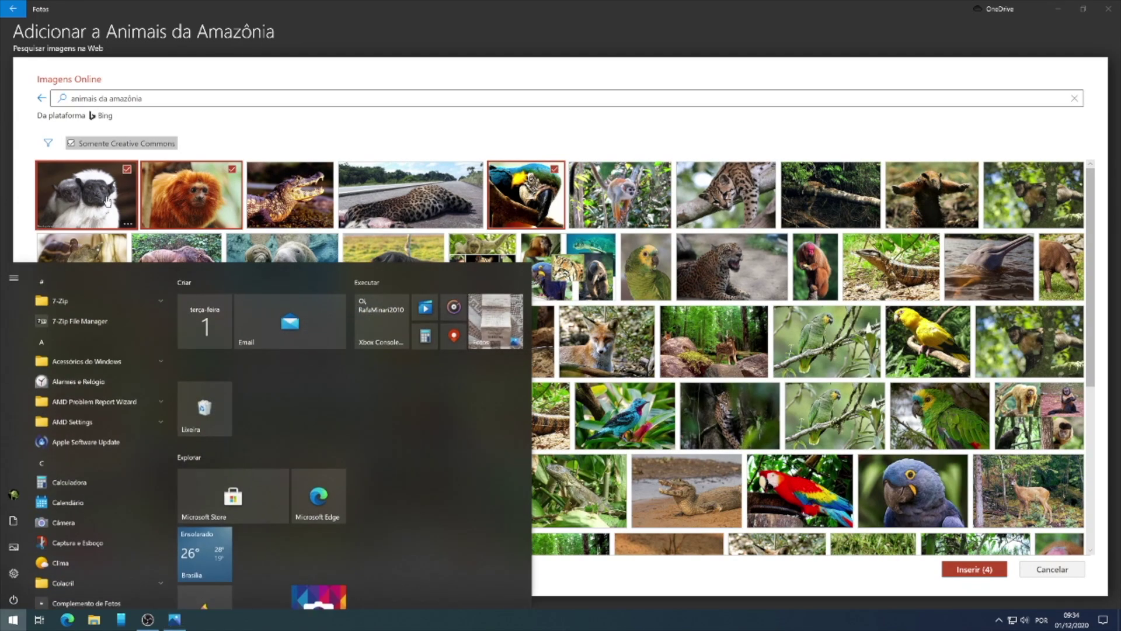
{"action": "key", "text": "Escape"}
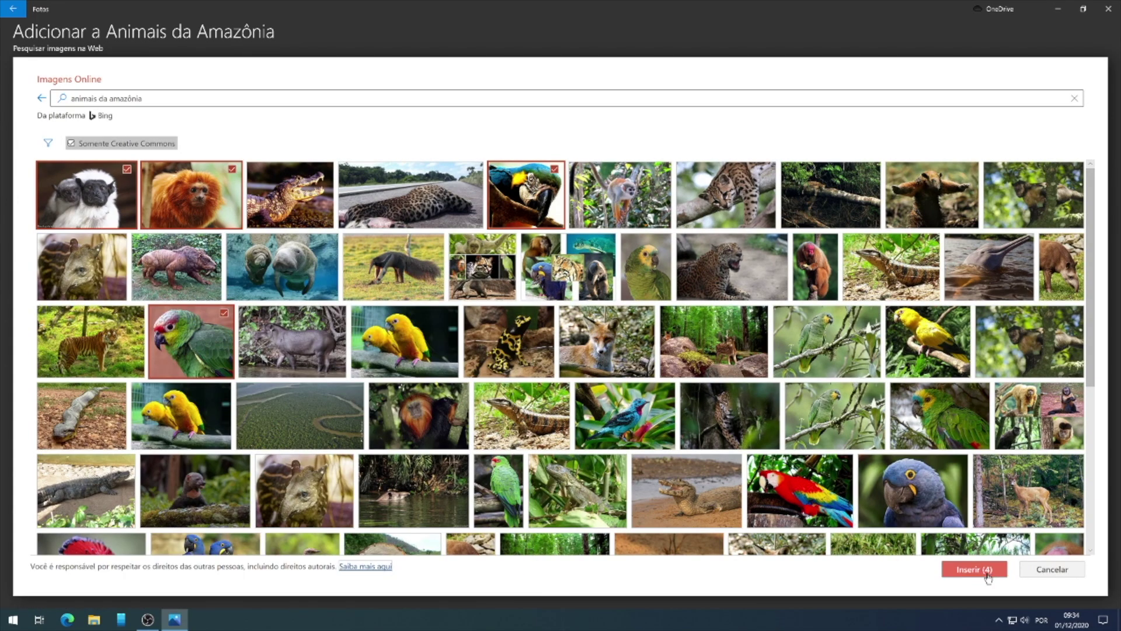
{"action": "left_click", "coordinate": [987, 572]}
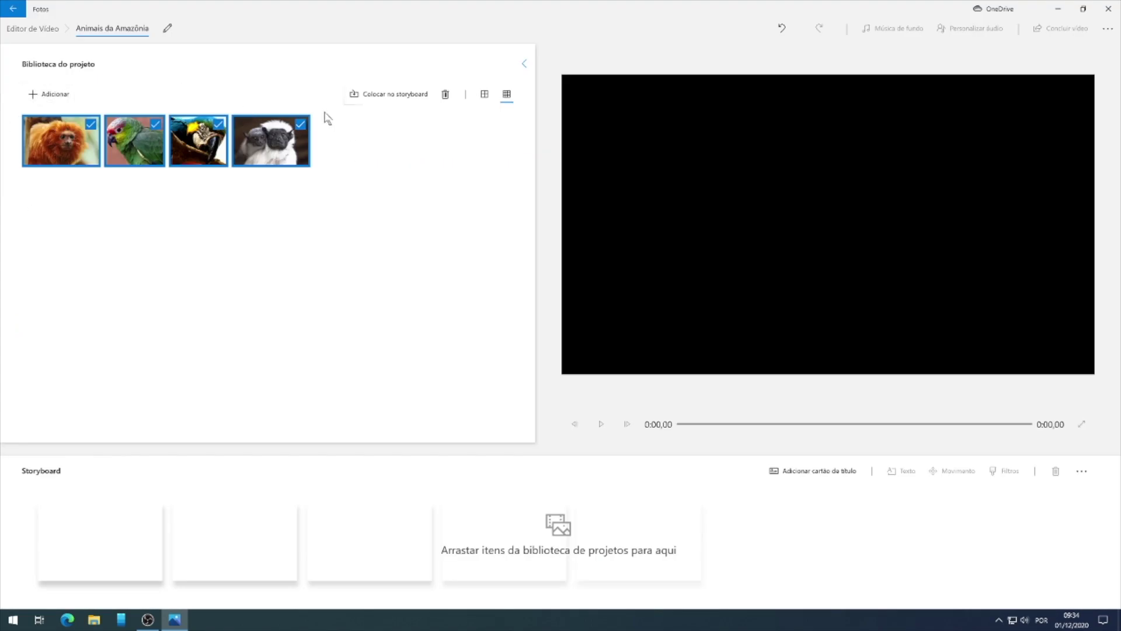
Step: Deselect the library photos and add a title card at the start of the storyboard
{"action": "left_click", "coordinate": [69, 210]}
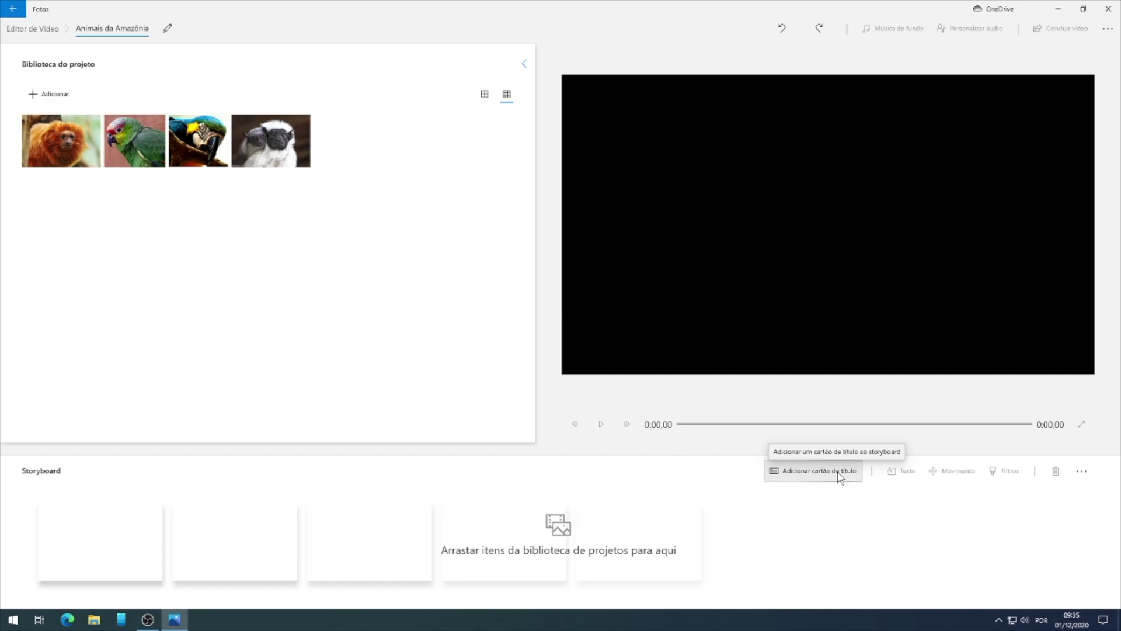
{"action": "left_click", "coordinate": [824, 476]}
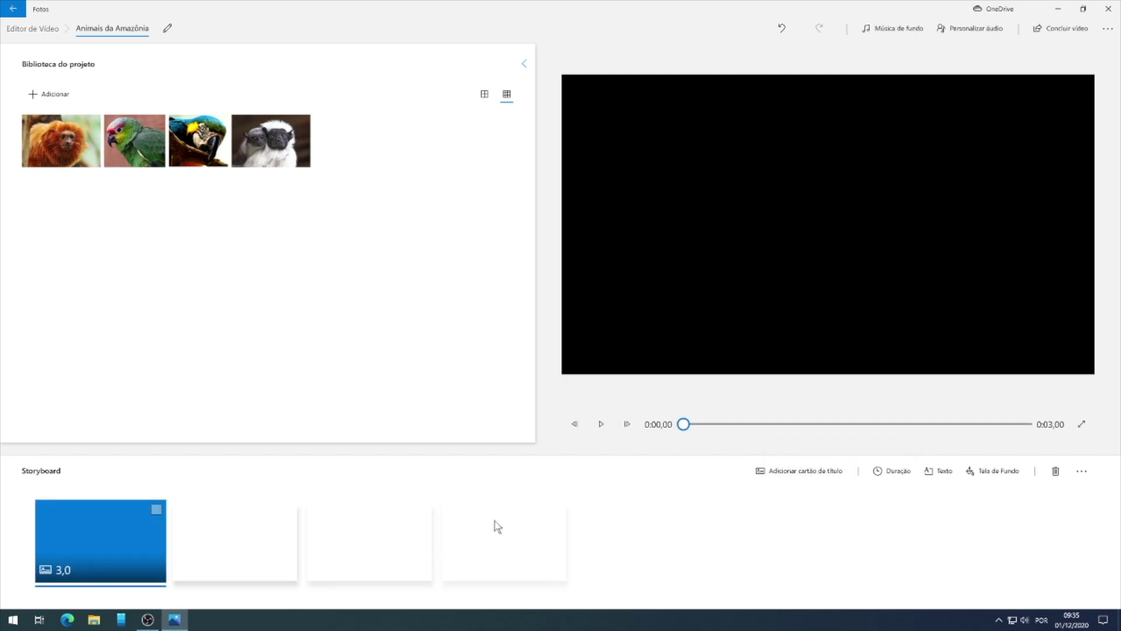
{"action": "left_click", "coordinate": [946, 473]}
Step: Give the title card the ALEGRIA style with the text 'Animais da Amazônia'
{"action": "scroll", "coordinate": [1045, 228], "scroll_direction": "down", "scroll_amount": 3}
{"action": "scroll", "coordinate": [1048, 230], "scroll_direction": "up", "scroll_amount": 5}
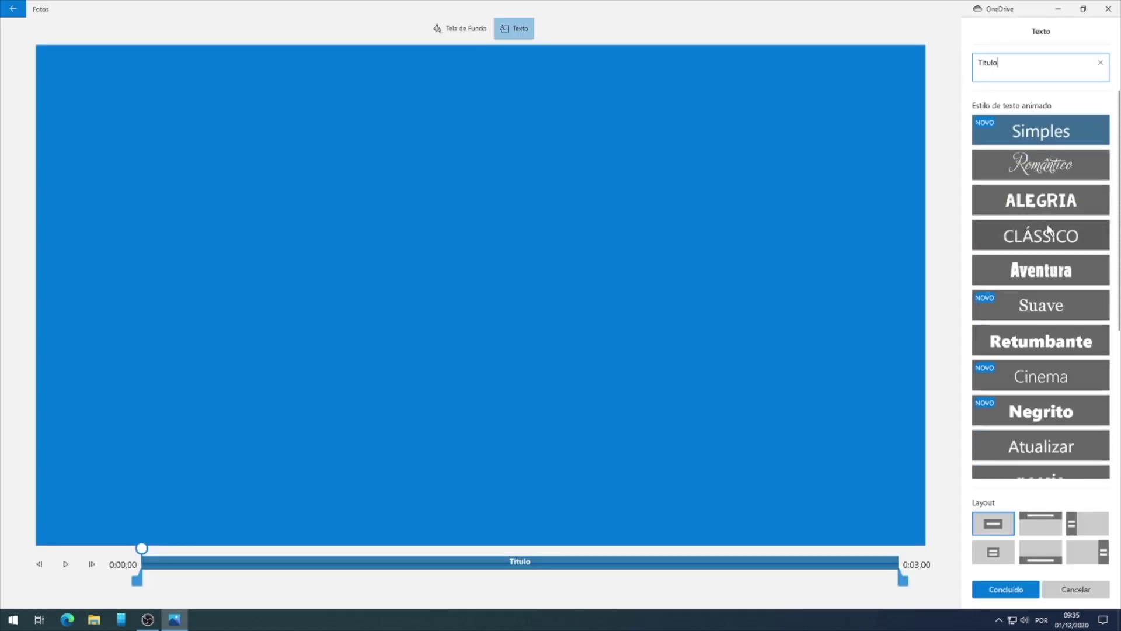
{"action": "scroll", "coordinate": [1045, 228], "scroll_direction": "down", "scroll_amount": 1}
{"action": "scroll", "coordinate": [1045, 228], "scroll_direction": "up", "scroll_amount": 1}
{"action": "scroll", "coordinate": [1044, 230], "scroll_direction": "down", "scroll_amount": 1}
{"action": "scroll", "coordinate": [1044, 230], "scroll_direction": "up", "scroll_amount": 1}
{"action": "scroll", "coordinate": [1054, 314], "scroll_direction": "down", "scroll_amount": 1}
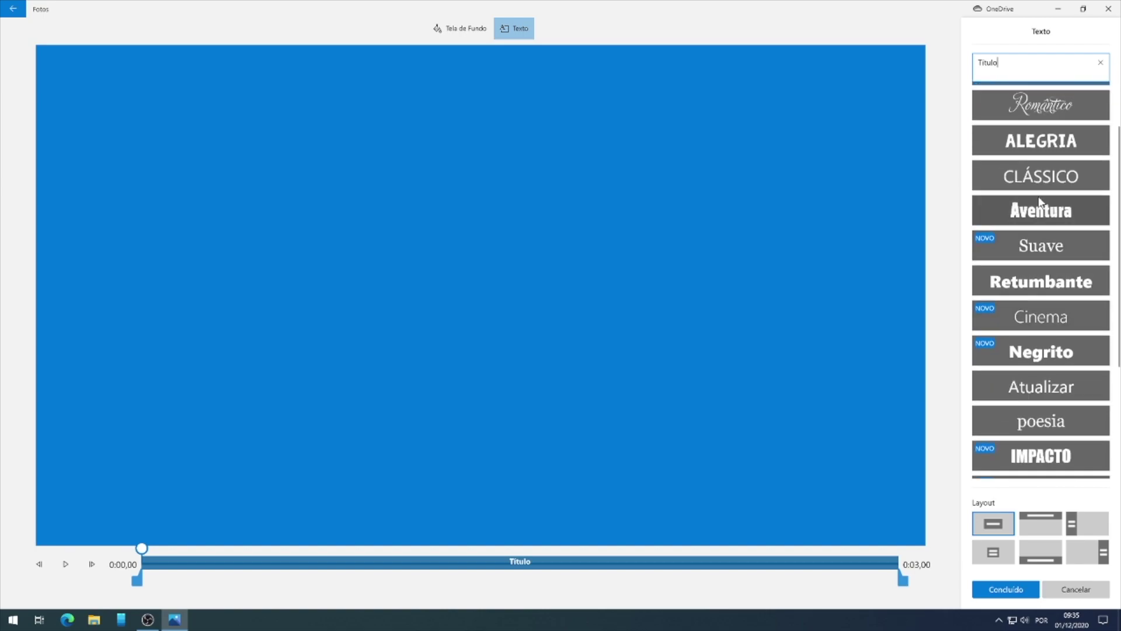
{"action": "left_click", "coordinate": [1064, 149]}
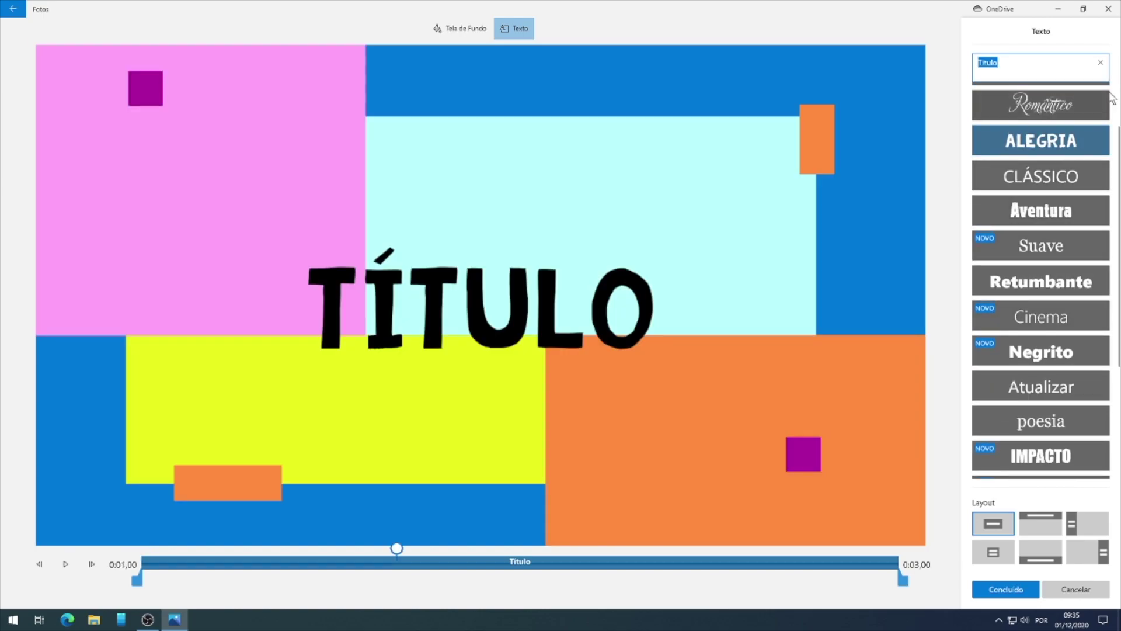
{"action": "type", "text": "Animais da Amazônia"}
Step: Compare the title layouts, keep the full-screen centred one, and confirm the title
{"action": "scroll", "coordinate": [1077, 436], "scroll_direction": "down", "scroll_amount": 2}
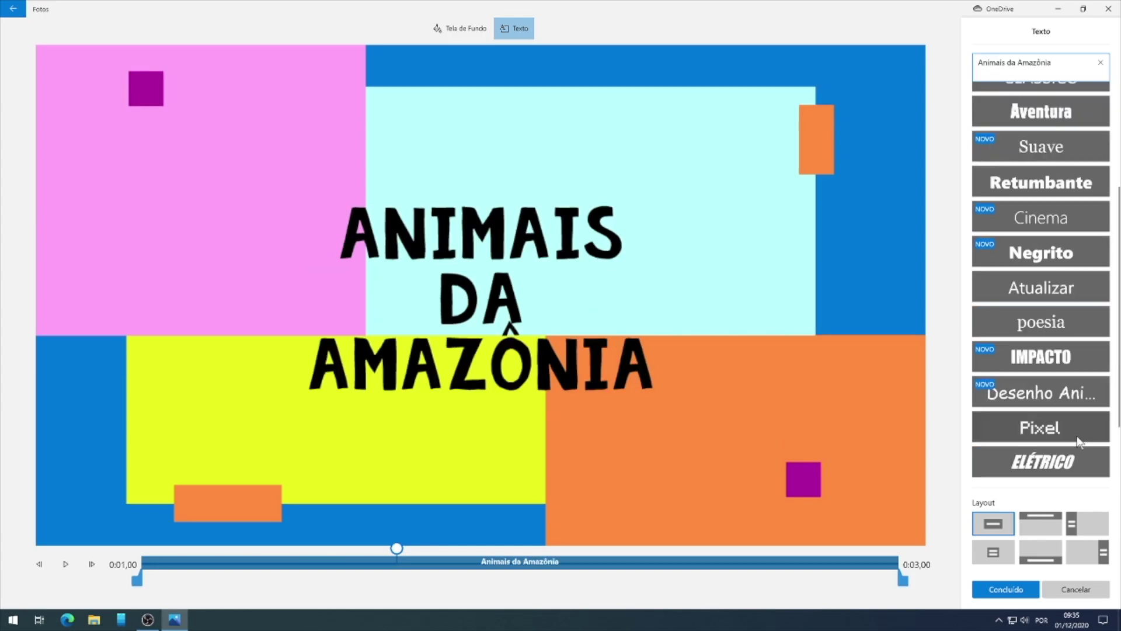
{"action": "left_click", "coordinate": [1039, 522]}
{"action": "left_click", "coordinate": [1089, 521]}
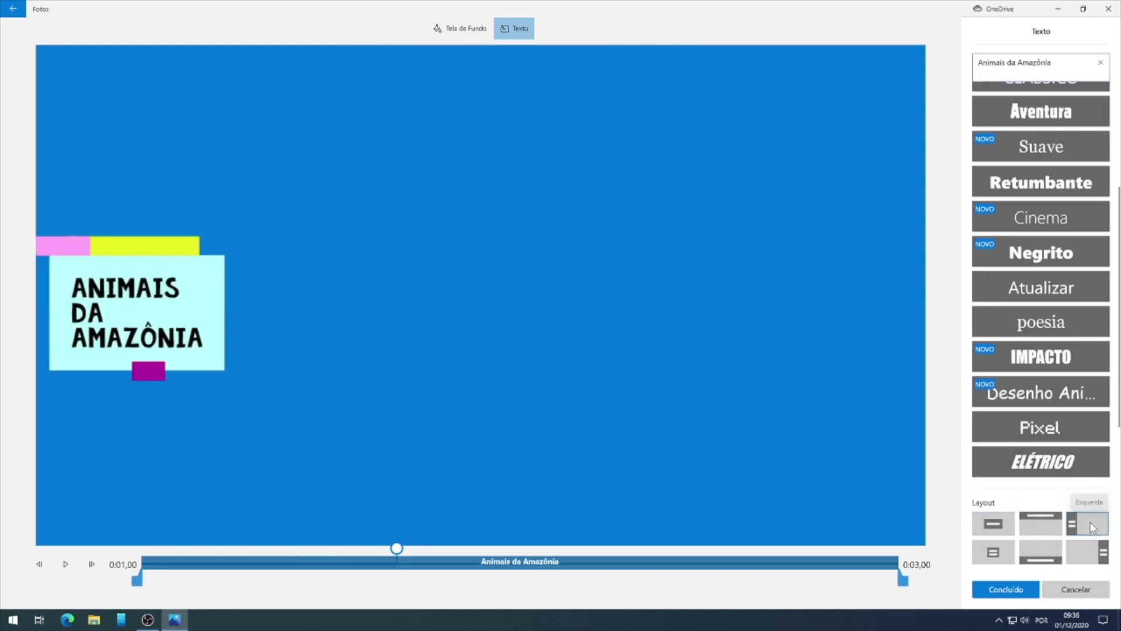
{"action": "left_click", "coordinate": [993, 551]}
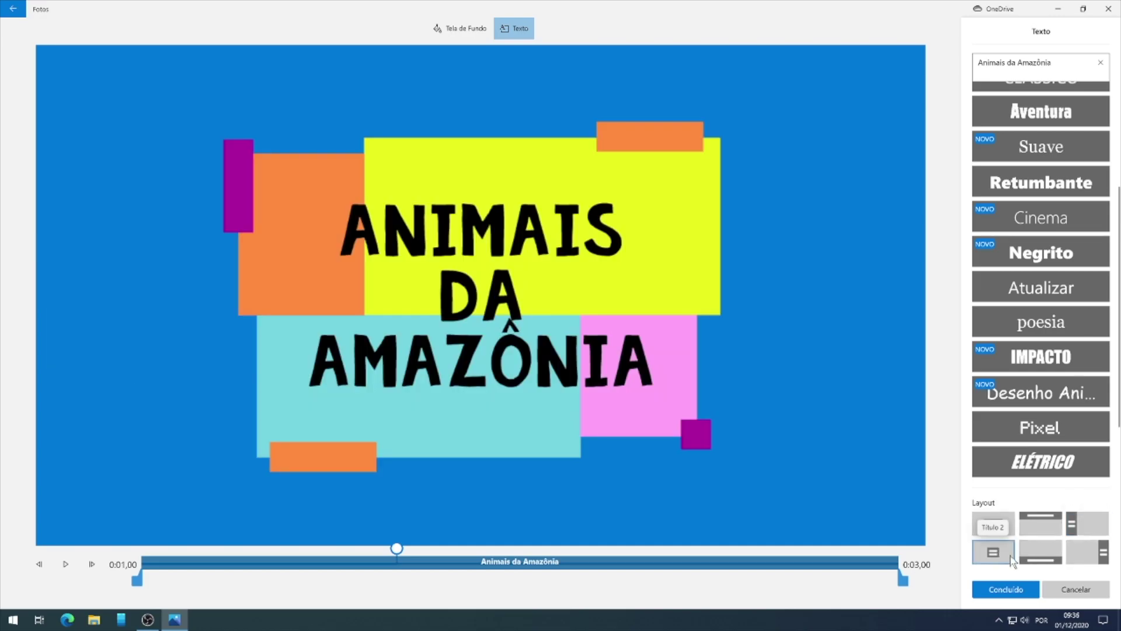
{"action": "left_click", "coordinate": [1043, 554]}
{"action": "left_click", "coordinate": [1087, 552]}
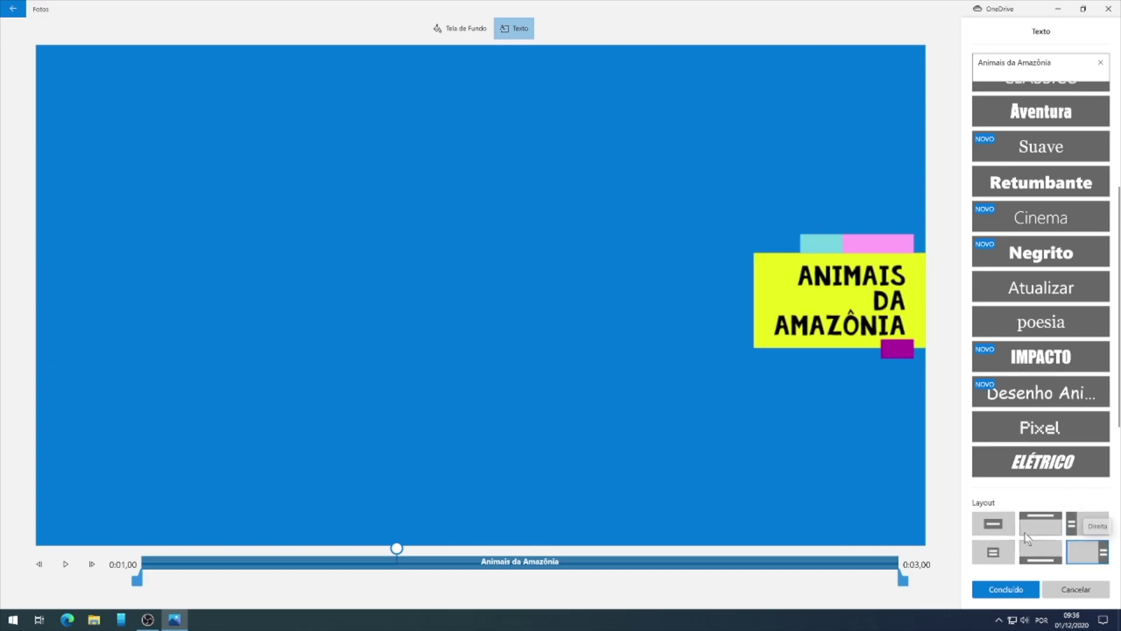
{"action": "left_click", "coordinate": [989, 521]}
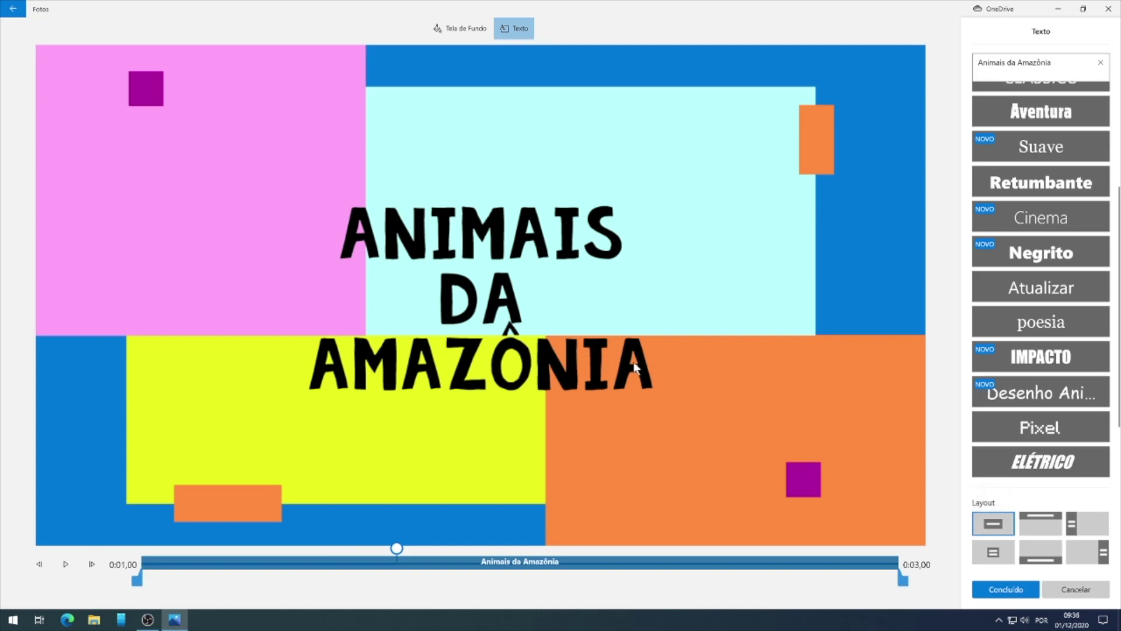
{"action": "left_click", "coordinate": [1025, 591]}
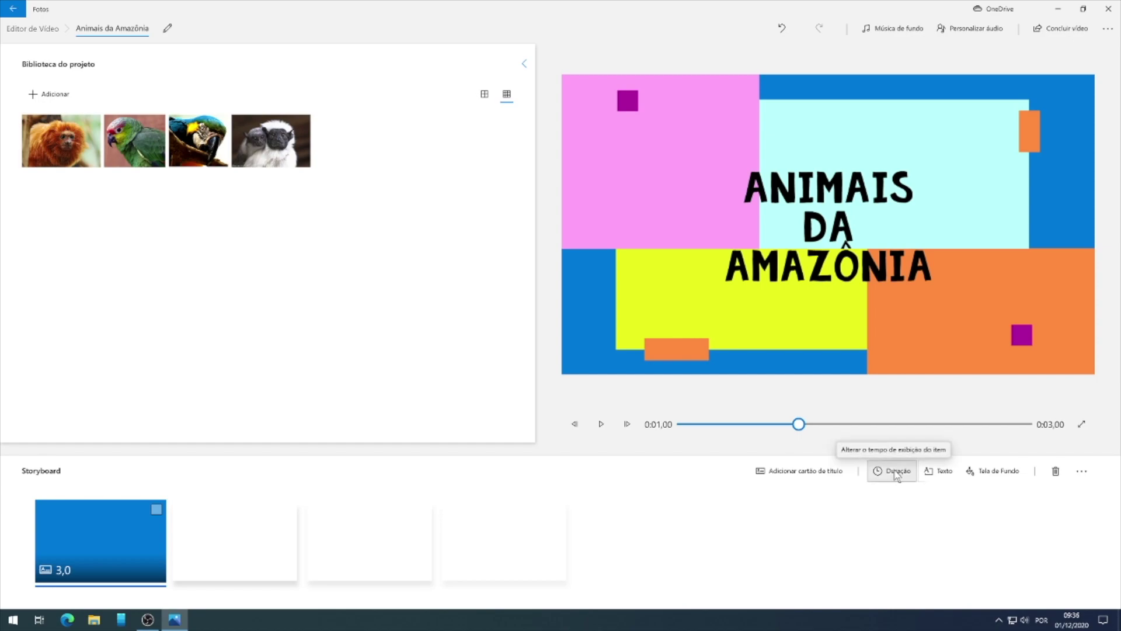
{"action": "left_click", "coordinate": [897, 473]}
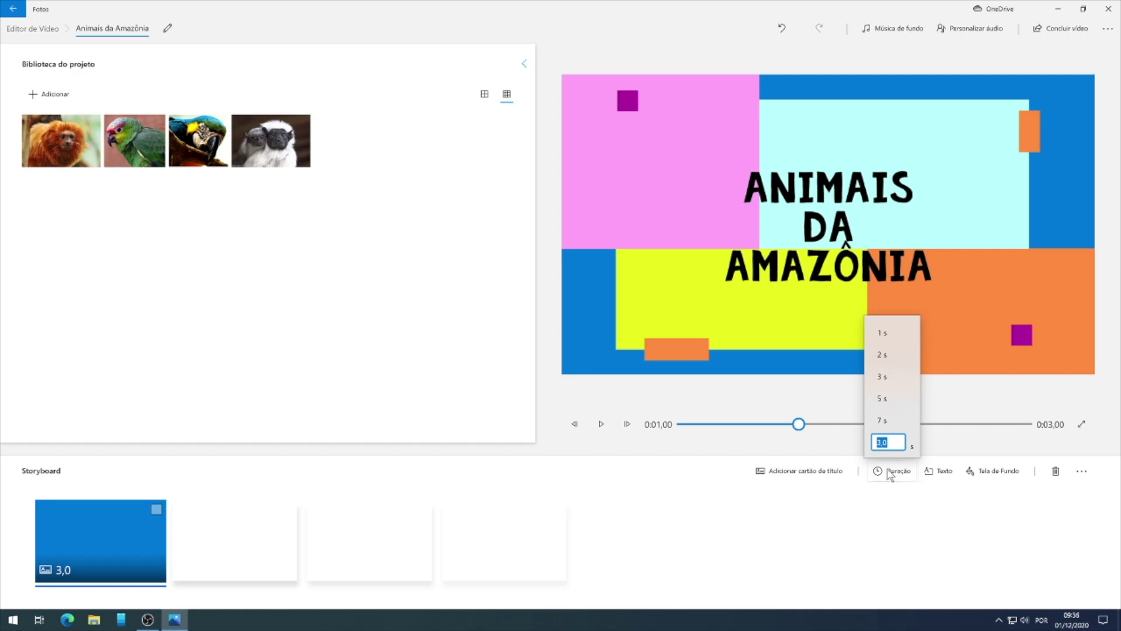
{"action": "left_click", "coordinate": [900, 377]}
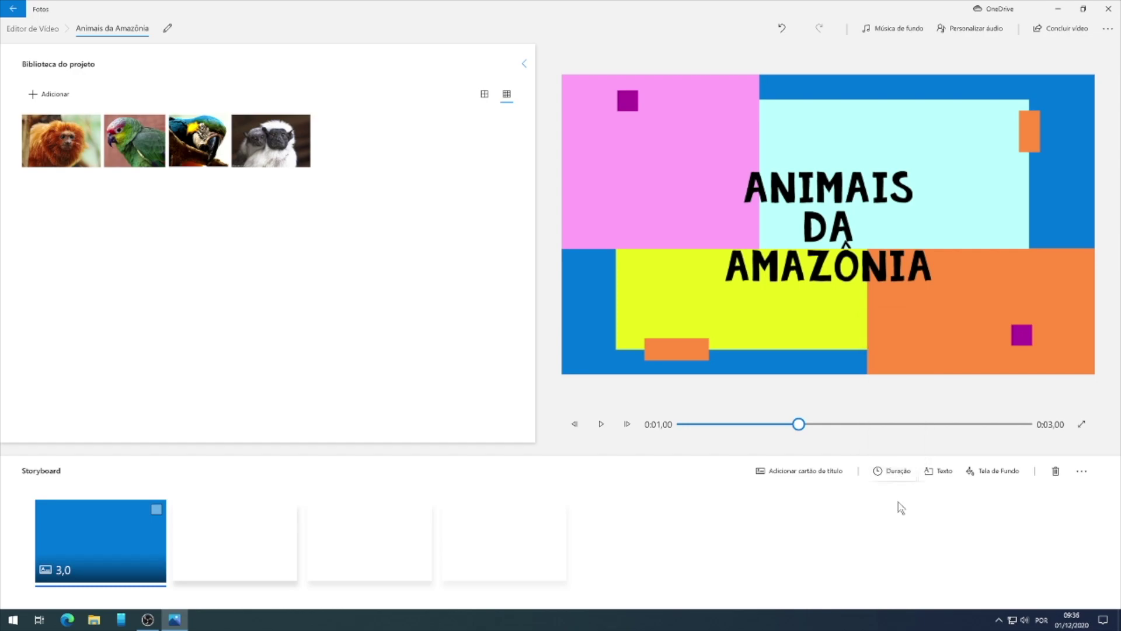
{"action": "left_click", "coordinate": [1003, 476]}
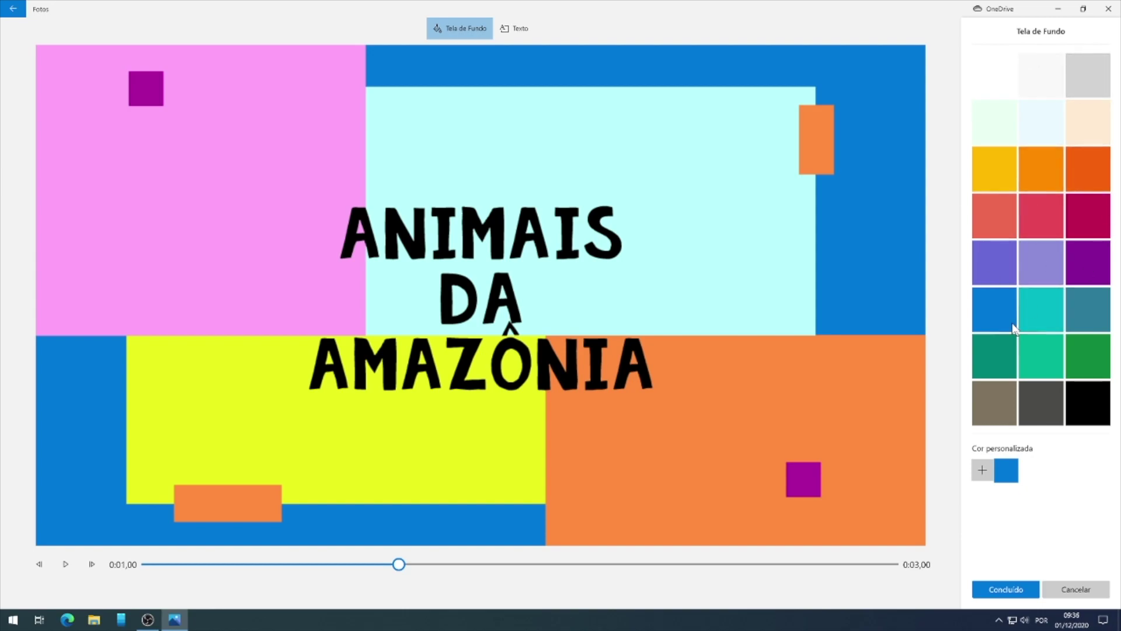
{"action": "left_click", "coordinate": [1005, 590]}
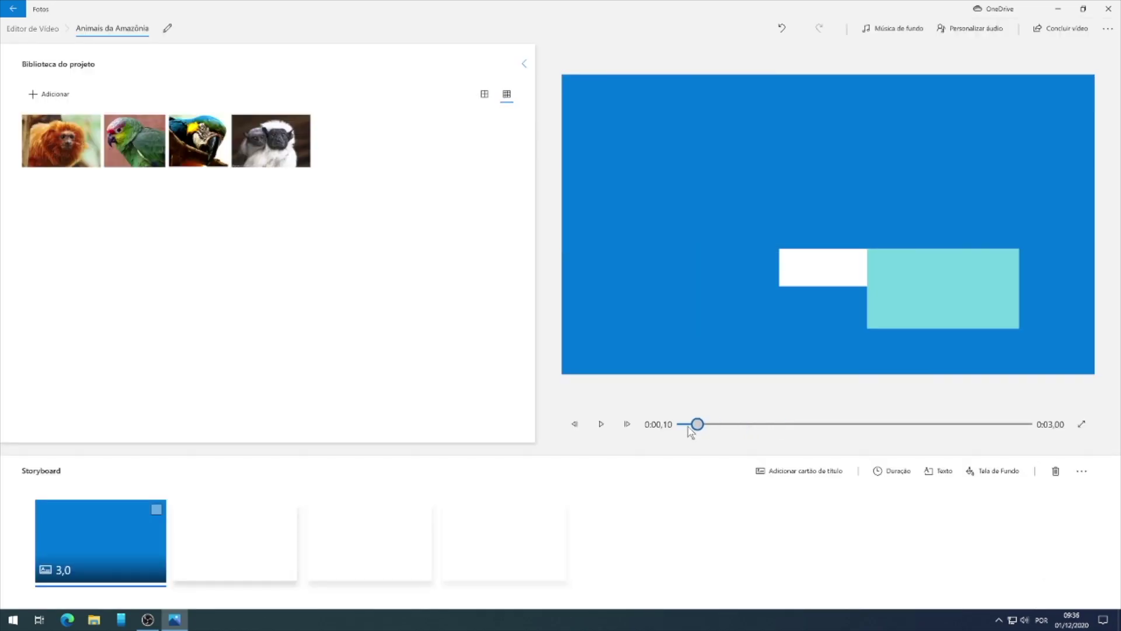
{"action": "left_click", "coordinate": [603, 423]}
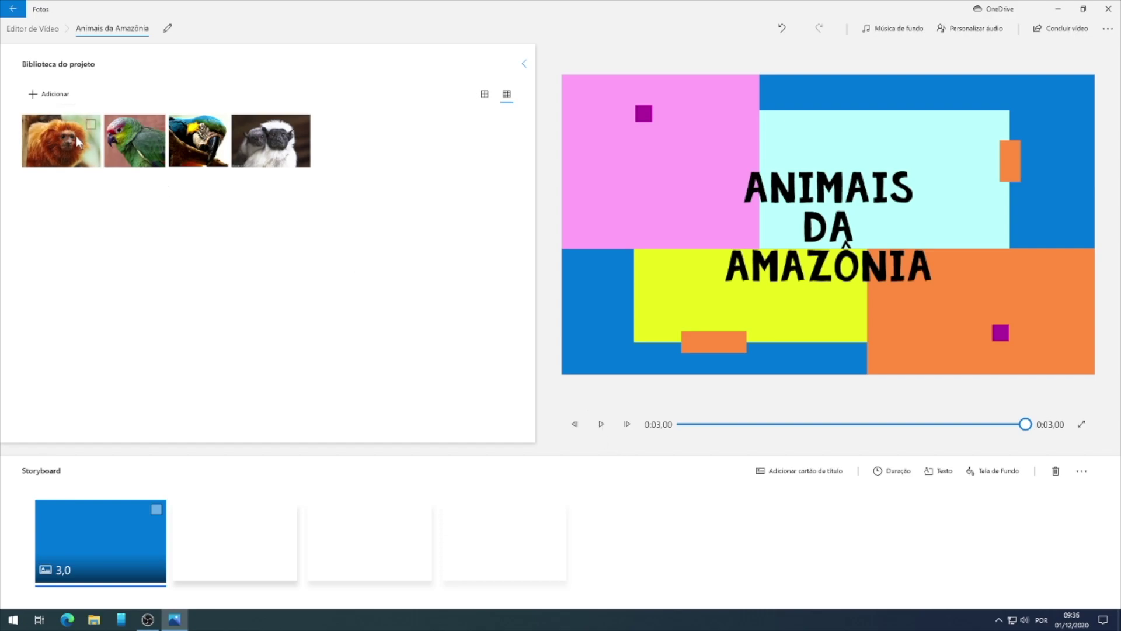
Step: Place the tamarin, parrot, macaw and monkeys photos on the storyboard after the title card
{"action": "left_click", "coordinate": [90, 124]}
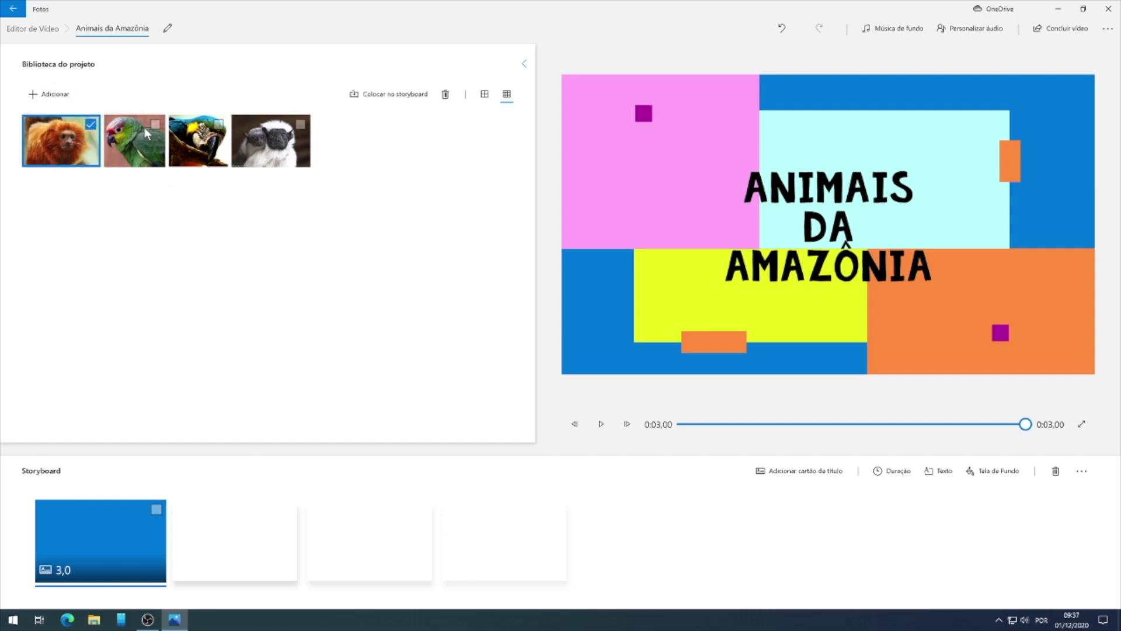
{"action": "left_click", "coordinate": [156, 124]}
{"action": "left_click", "coordinate": [219, 125]}
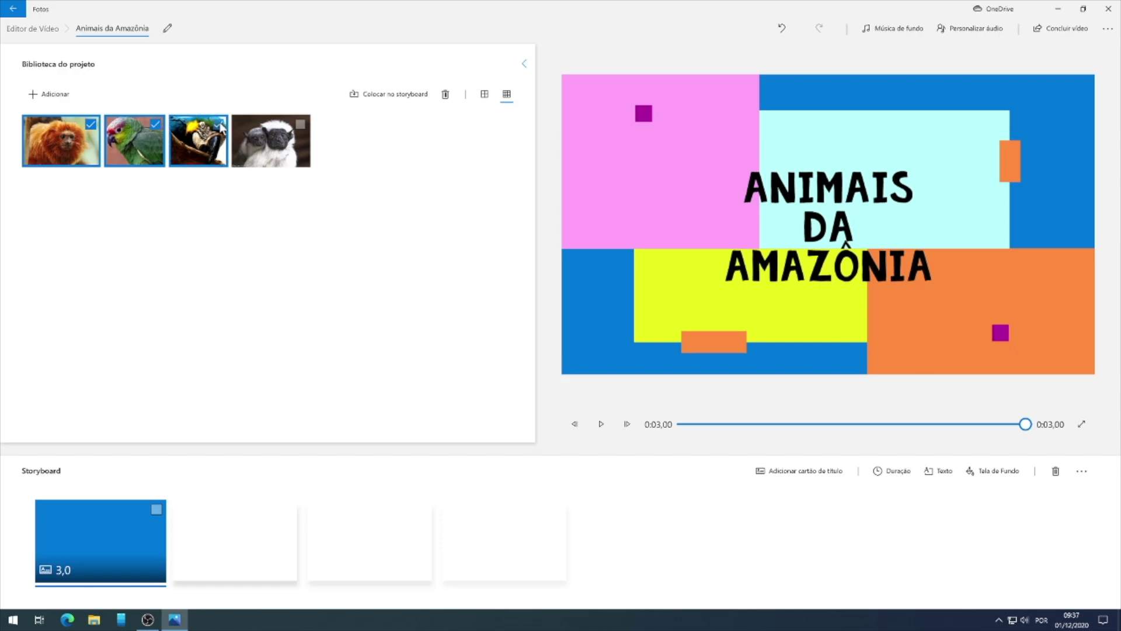
{"action": "left_click", "coordinate": [300, 124]}
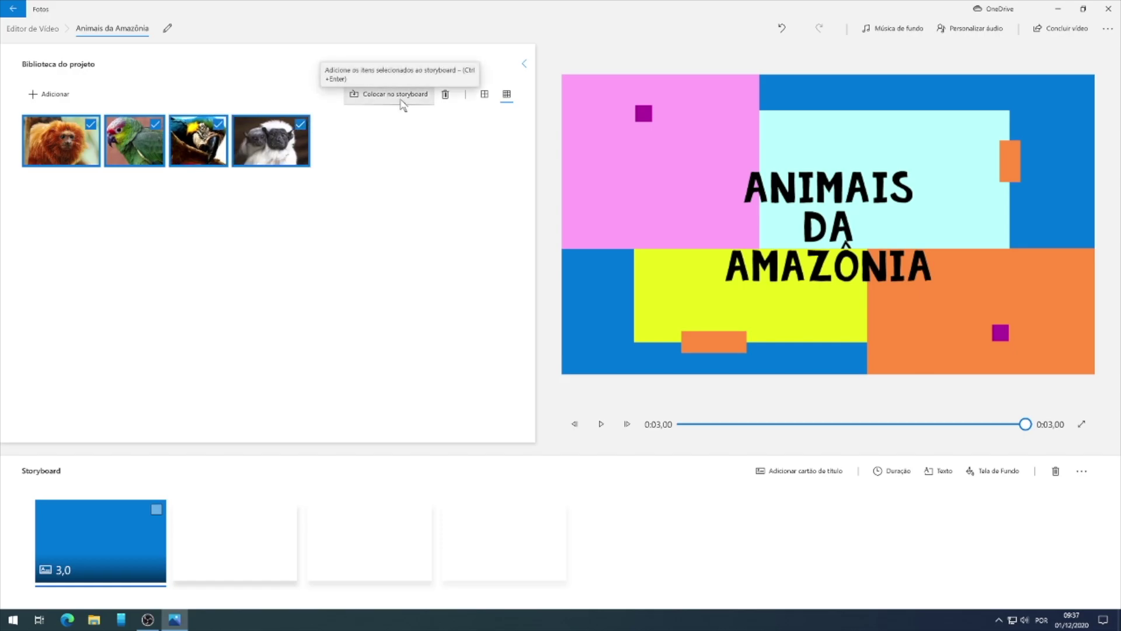
{"action": "left_click", "coordinate": [402, 104]}
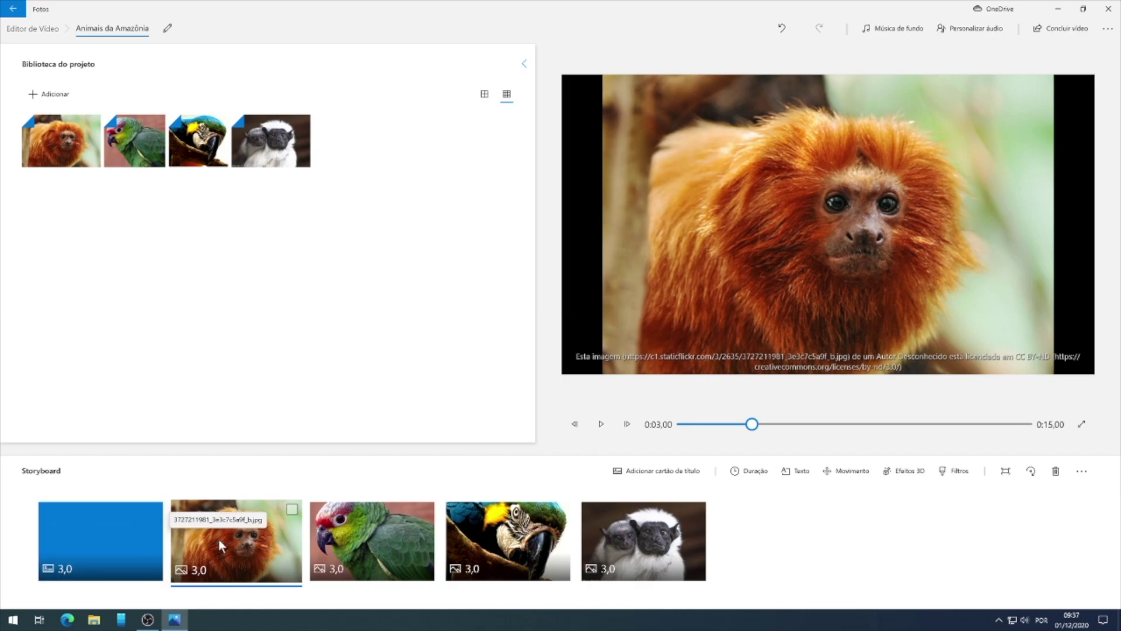
Step: Set the golden tamarin clip's duration to 2 seconds
{"action": "left_click", "coordinate": [344, 542]}
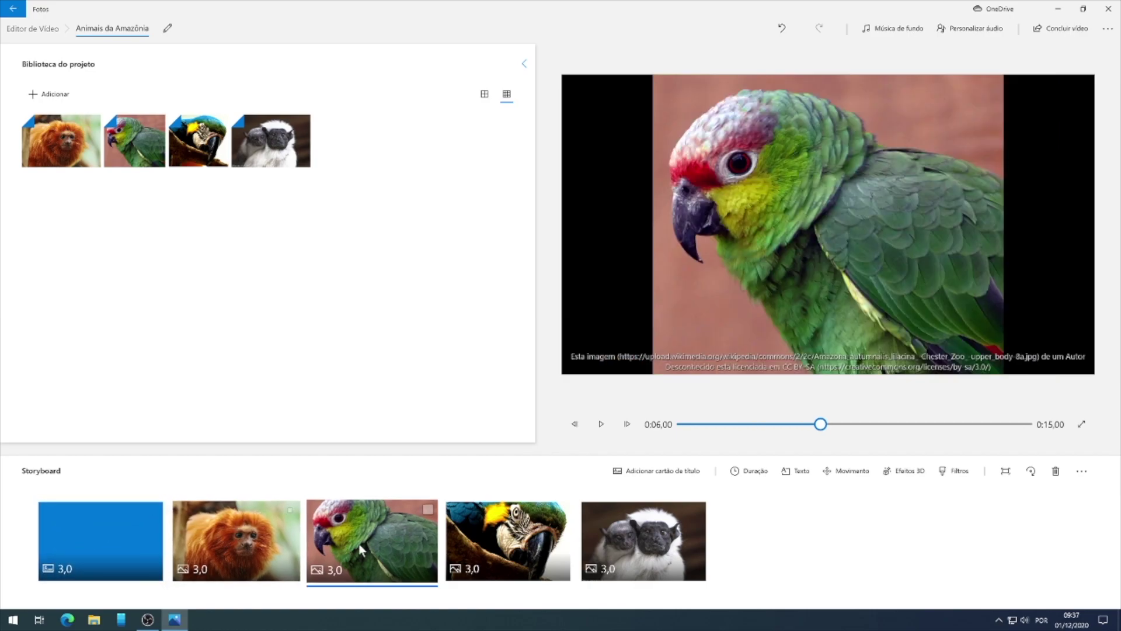
{"action": "left_click", "coordinate": [508, 541]}
{"action": "left_click", "coordinate": [617, 540]}
{"action": "left_click", "coordinate": [252, 542]}
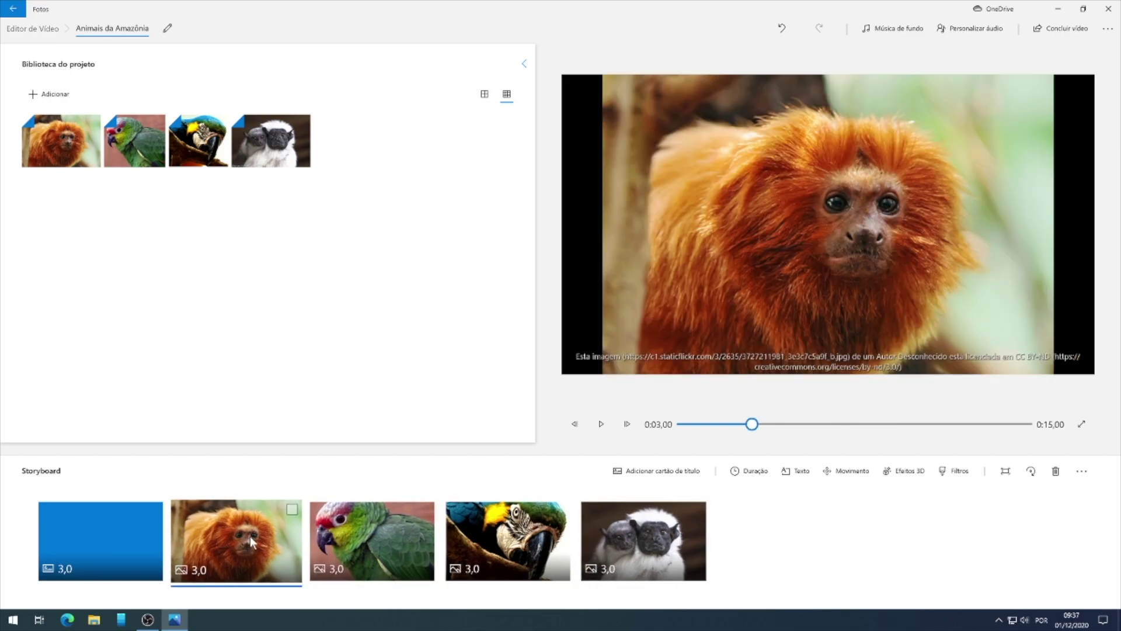
{"action": "left_click", "coordinate": [755, 474]}
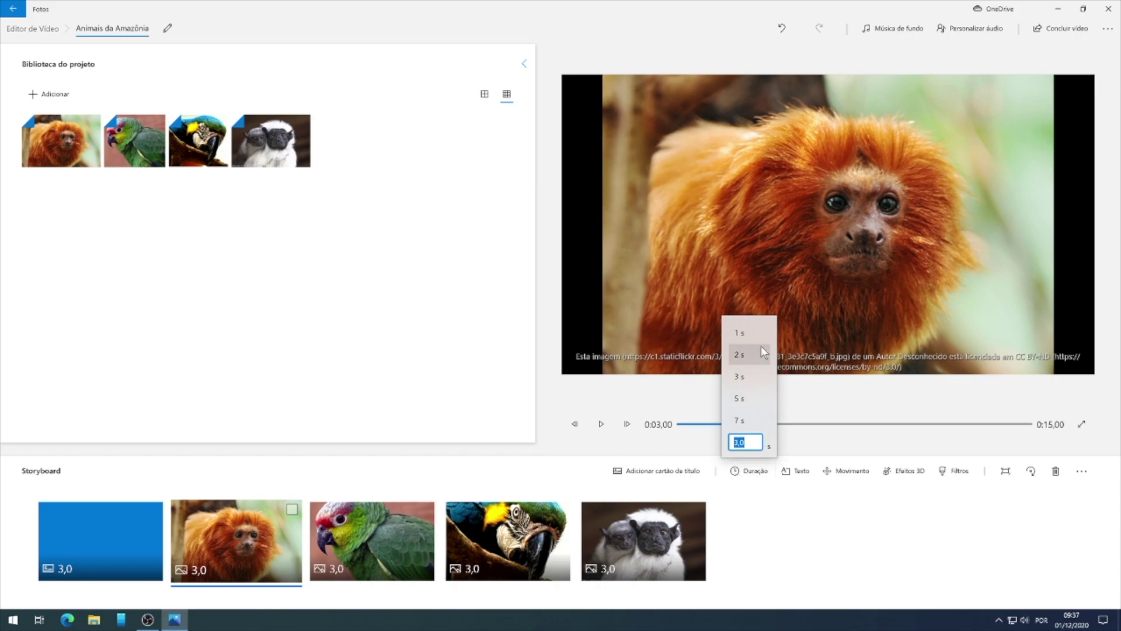
{"action": "left_click", "coordinate": [748, 354]}
Step: Keep the parrot clip at 3 seconds and shorten the macaw clip to 2 seconds
{"action": "left_click", "coordinate": [381, 531]}
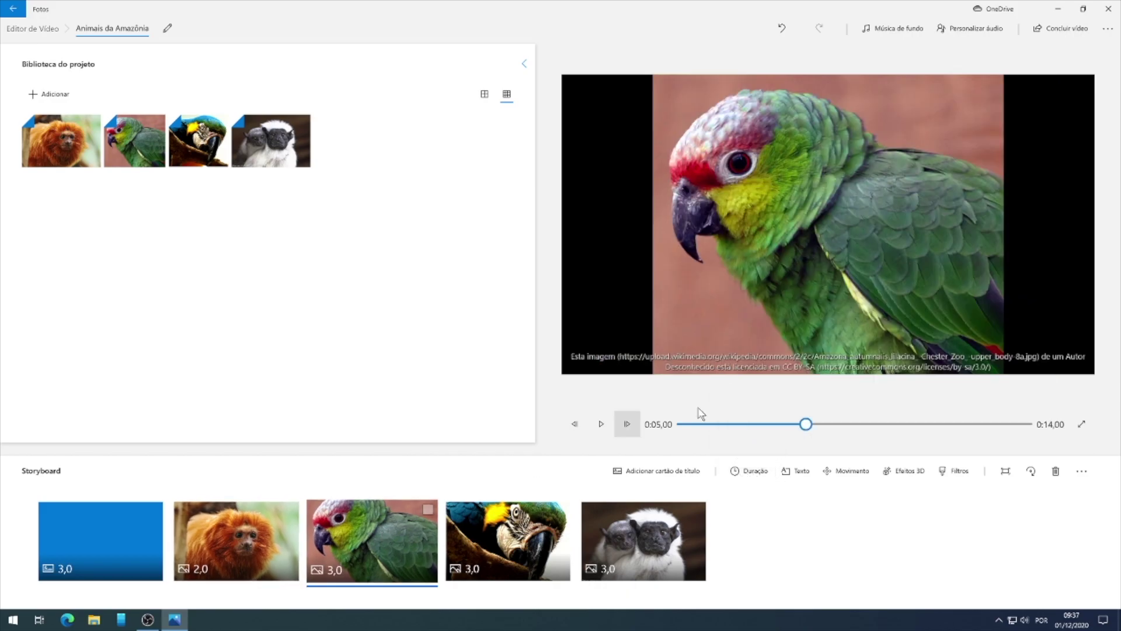
{"action": "left_click", "coordinate": [757, 473]}
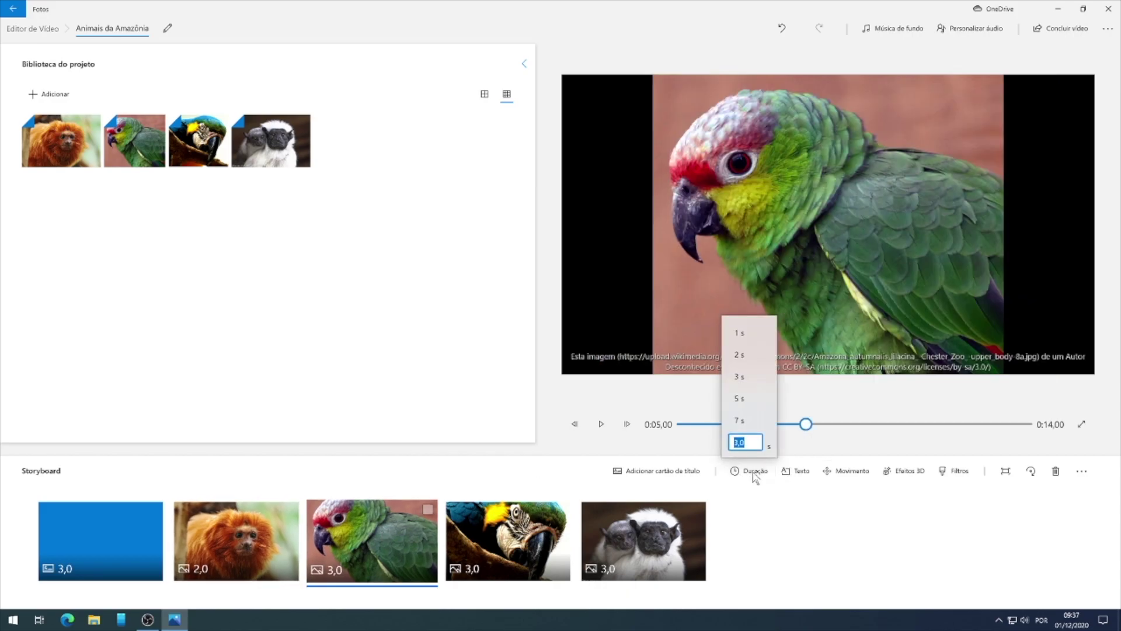
{"action": "left_click", "coordinate": [766, 379]}
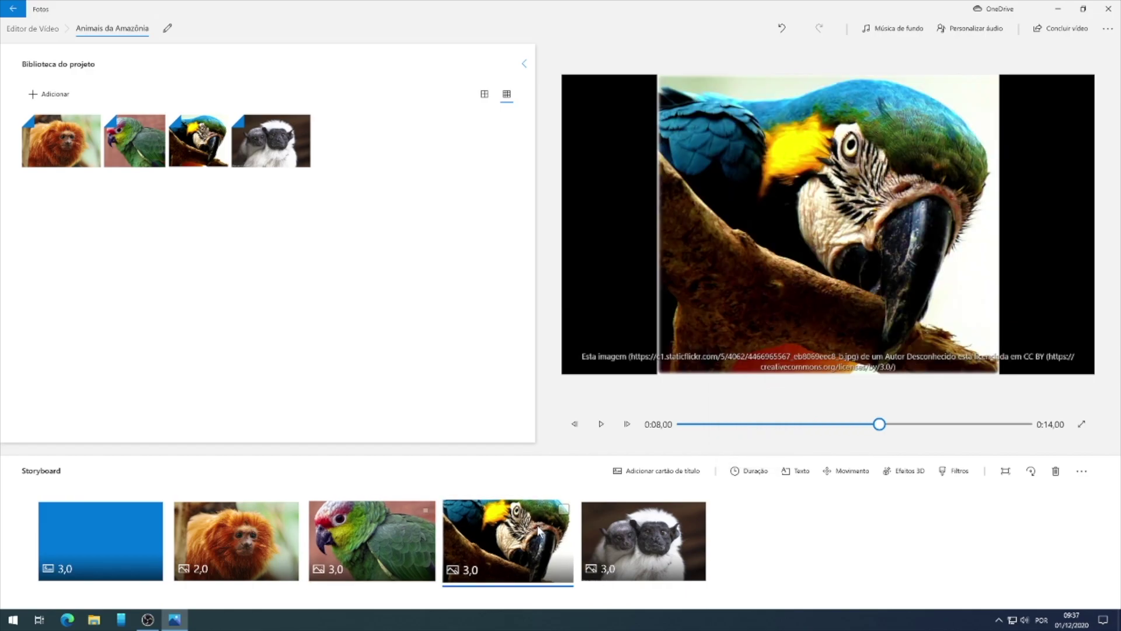
{"action": "left_click", "coordinate": [760, 472]}
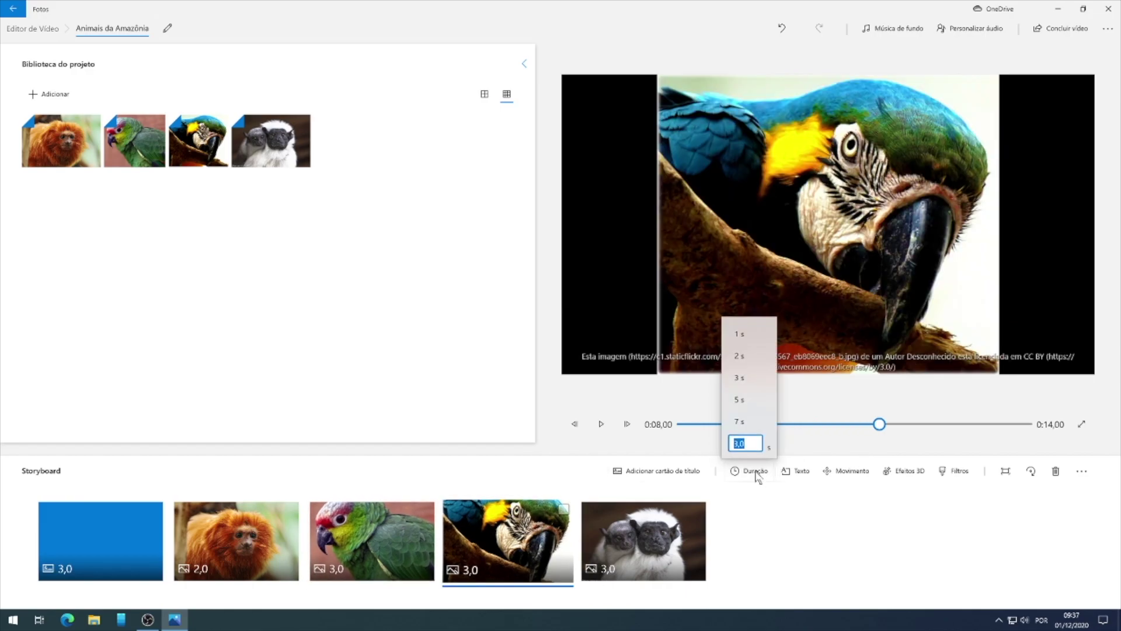
{"action": "left_click", "coordinate": [749, 355]}
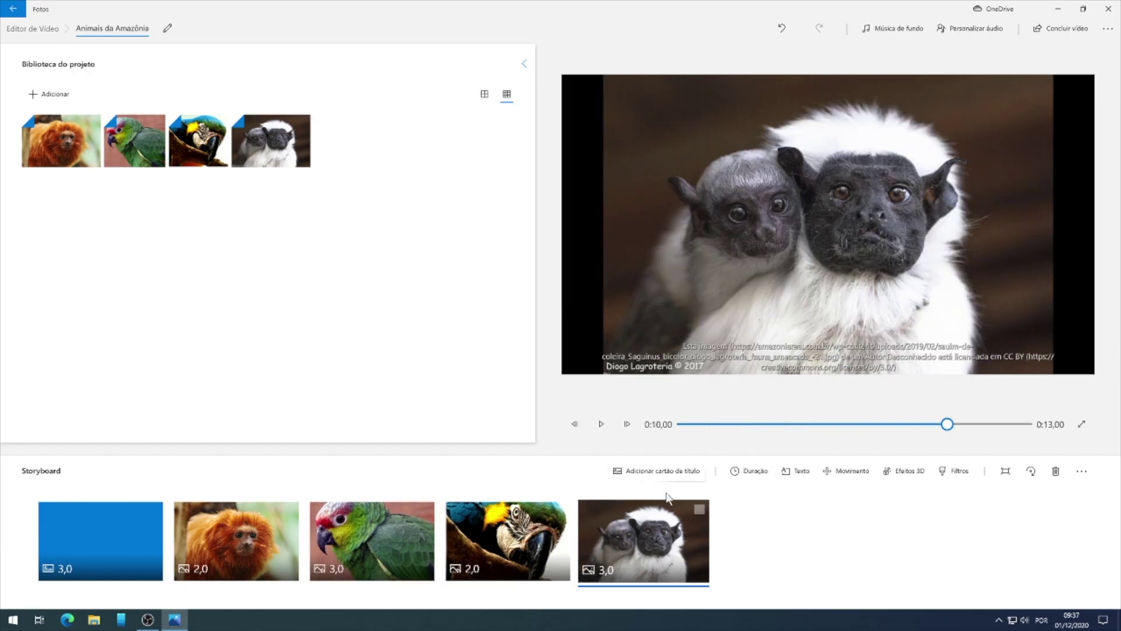
{"action": "left_click", "coordinate": [261, 532]}
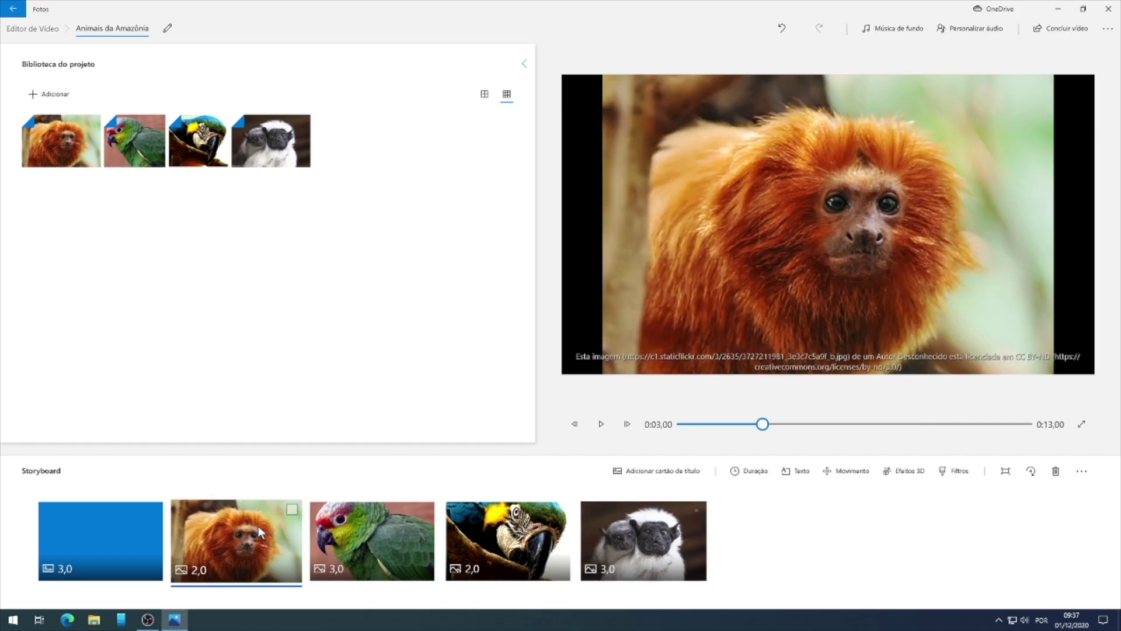
Step: Make the tamarin clip's 'Mico Leão' caption a large centred title
{"action": "left_click", "coordinate": [802, 472]}
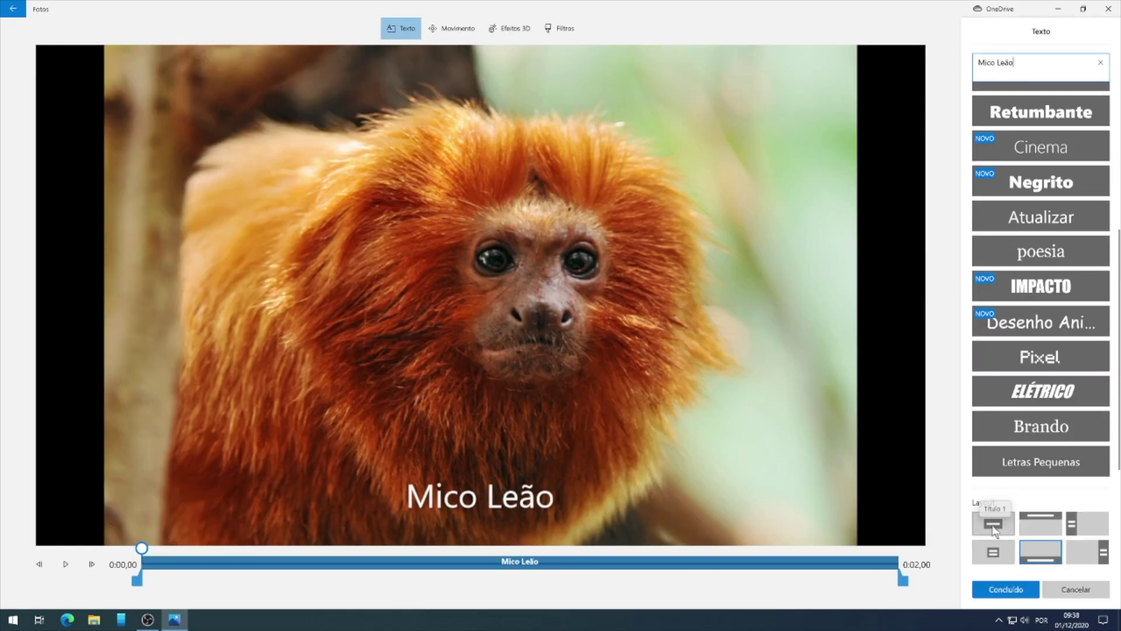
{"action": "left_click", "coordinate": [996, 528]}
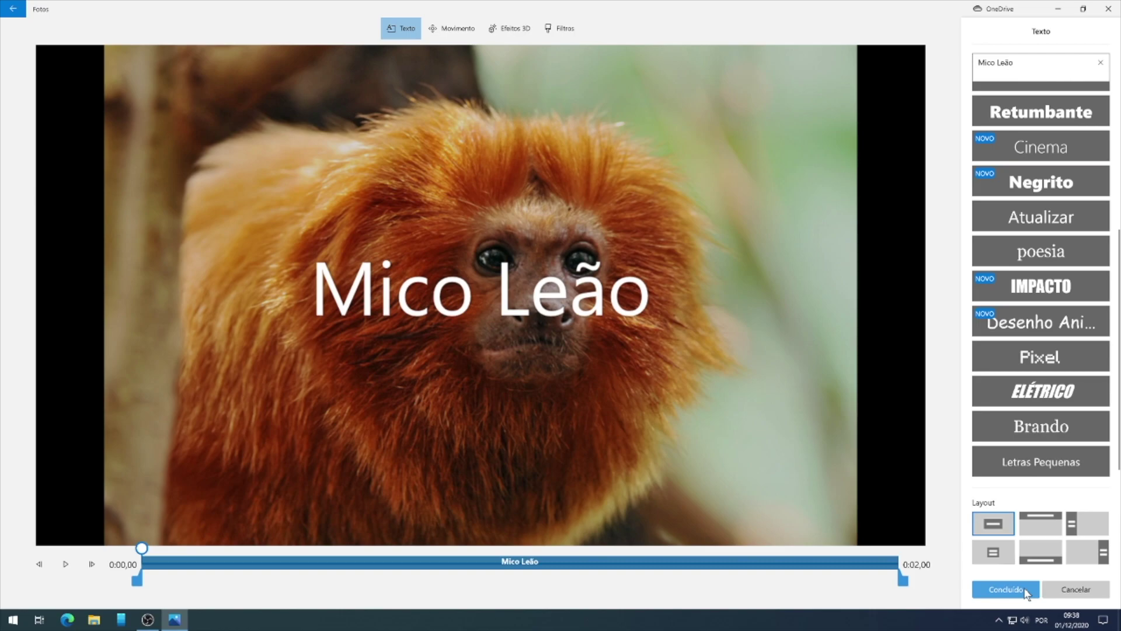
{"action": "left_click", "coordinate": [1006, 590]}
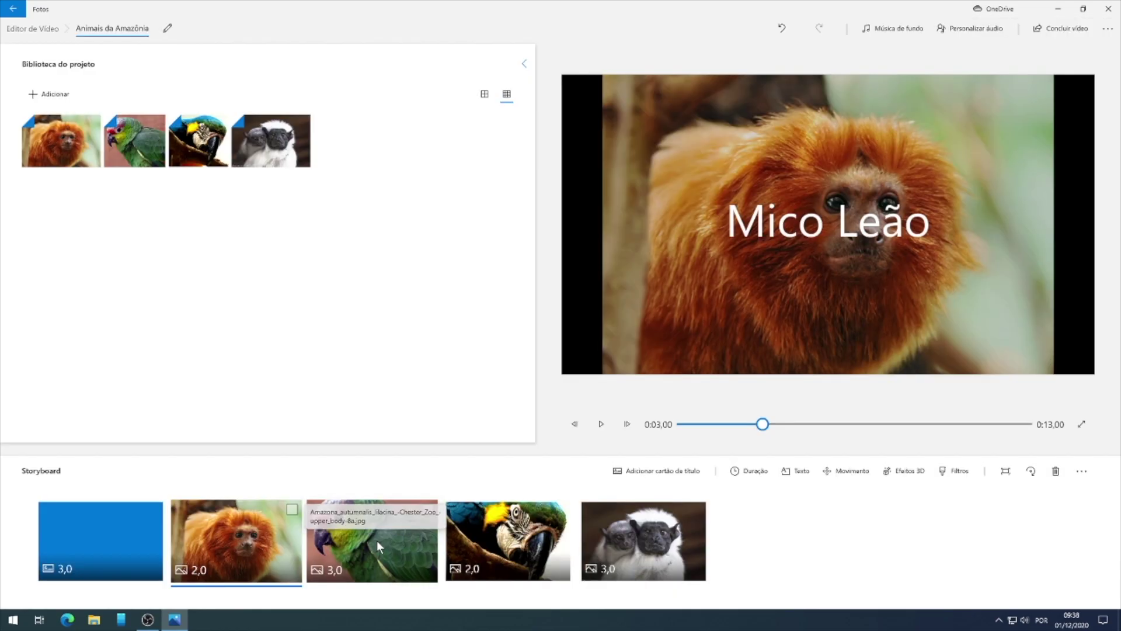
Step: Delete the licence caption text from the green parrot clip
{"action": "left_click", "coordinate": [377, 541]}
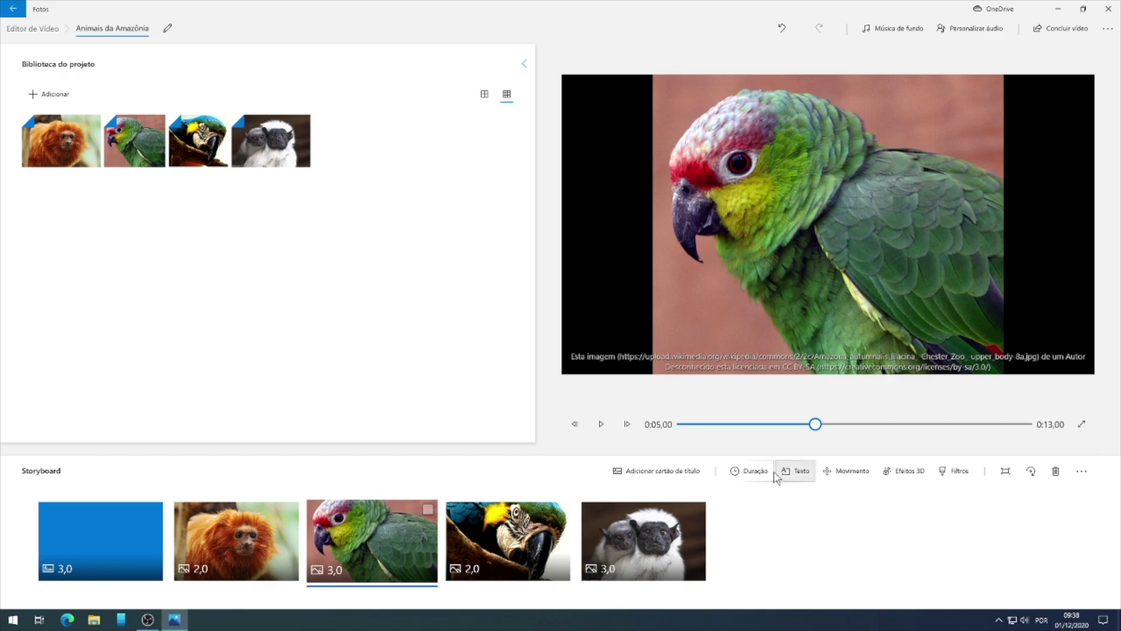
{"action": "left_click", "coordinate": [802, 471]}
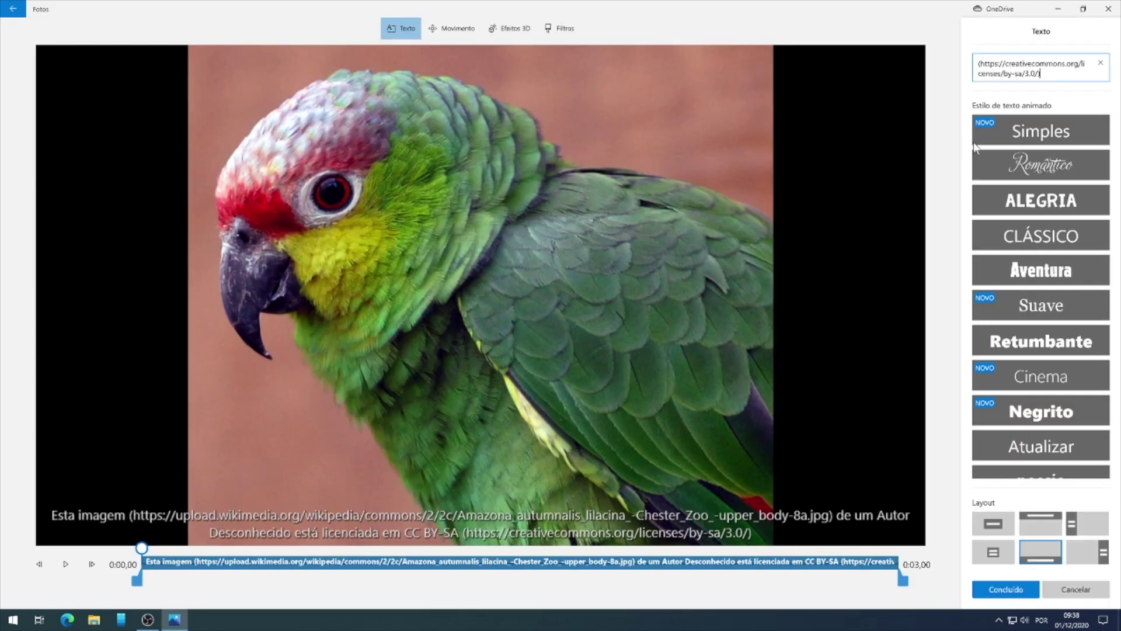
{"action": "key", "text": "shift+Home"}
{"action": "key", "text": "ctrl+shift+Home"}
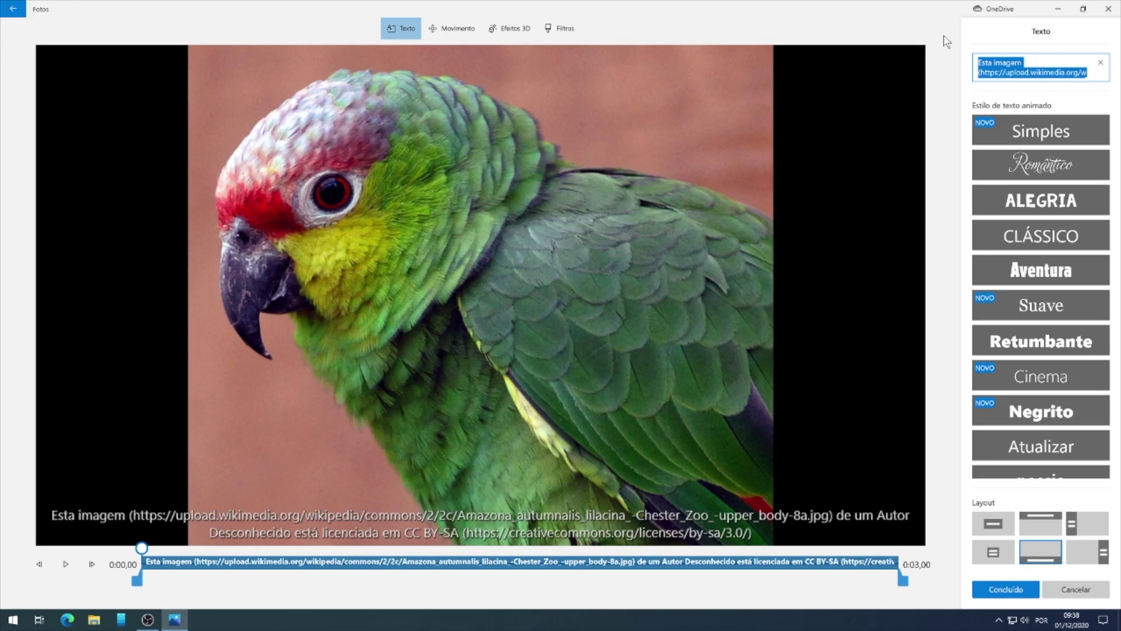
{"action": "key", "text": "Delete"}
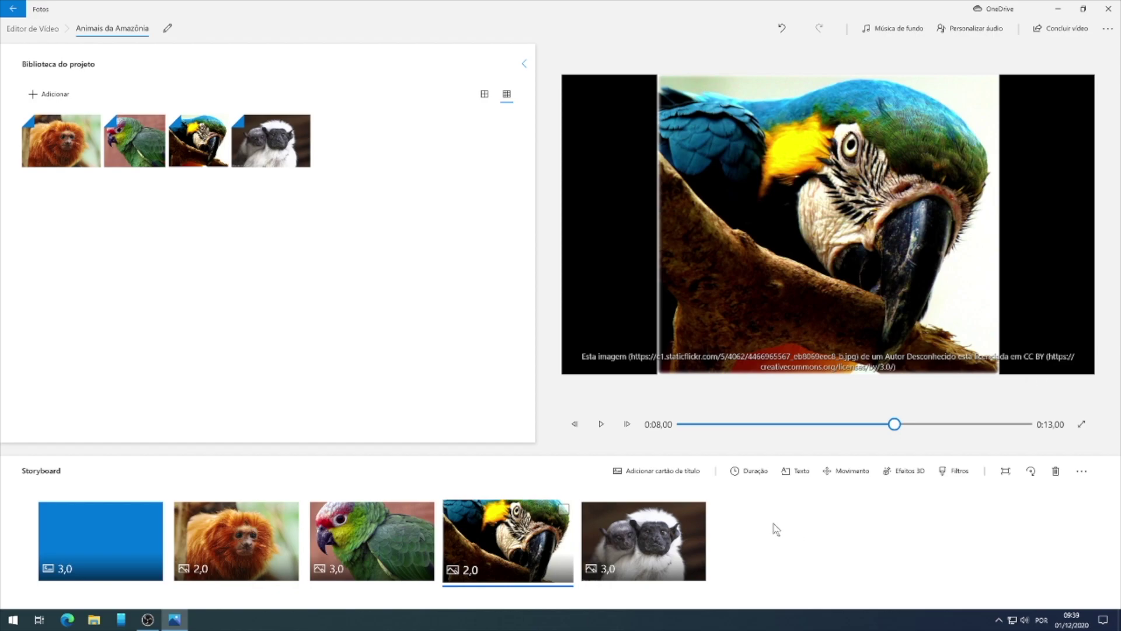
Step: Add the Borboletas butterfly 3D effect at volume 40 to the two-monkey clip and preview it
{"action": "left_click", "coordinate": [655, 538]}
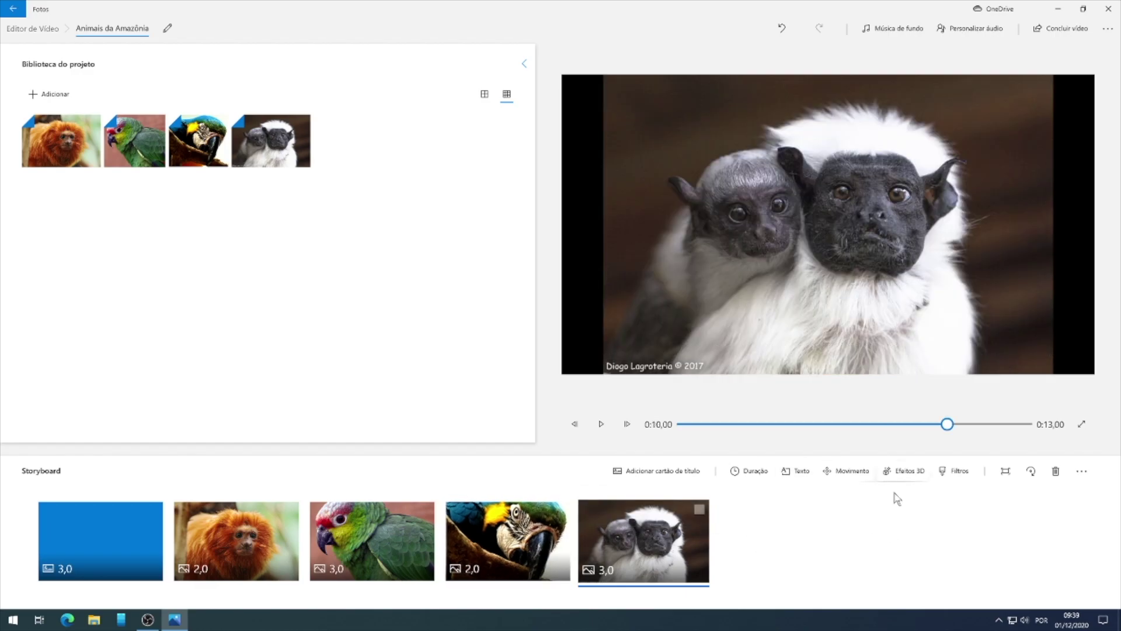
{"action": "left_click", "coordinate": [905, 476]}
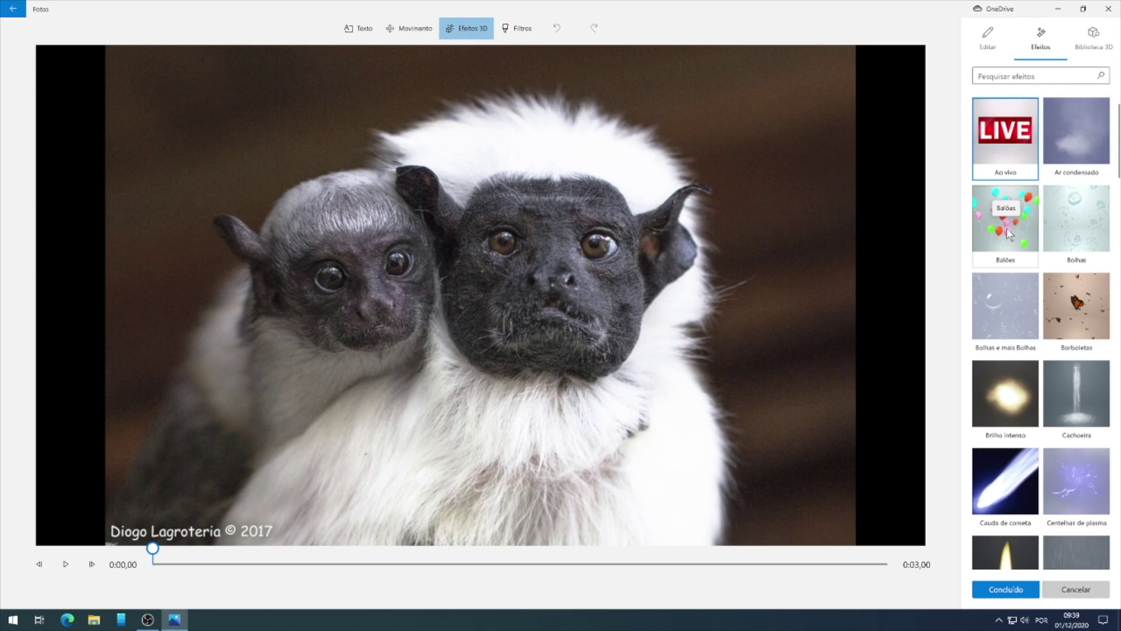
{"action": "scroll", "coordinate": [1009, 233], "scroll_direction": "down", "scroll_amount": 3}
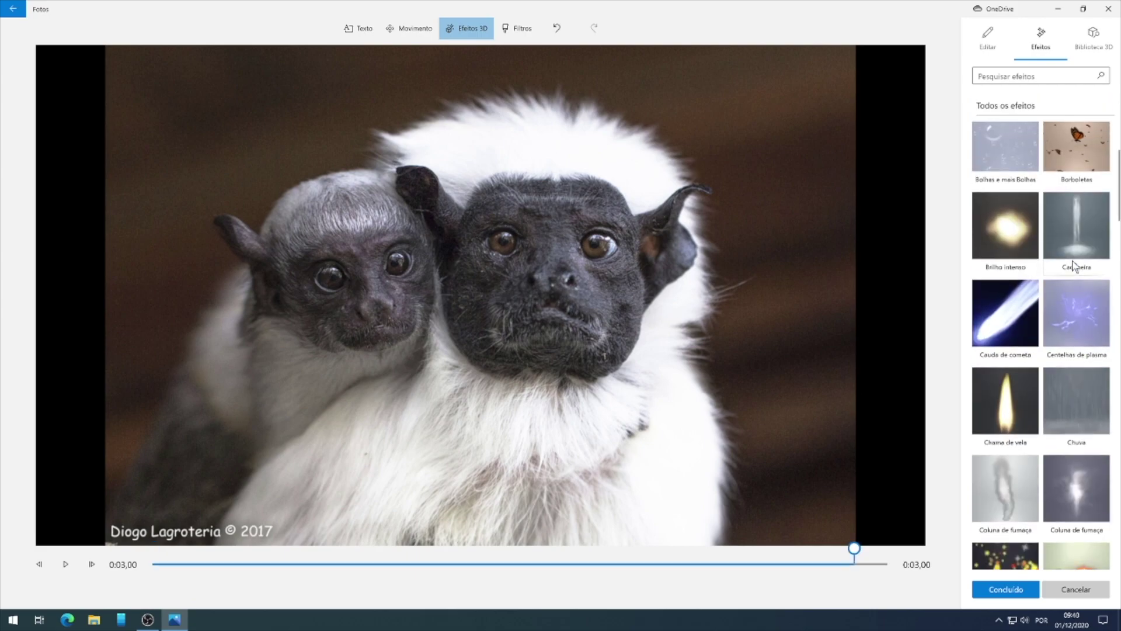
{"action": "scroll", "coordinate": [1070, 264], "scroll_direction": "up", "scroll_amount": 1}
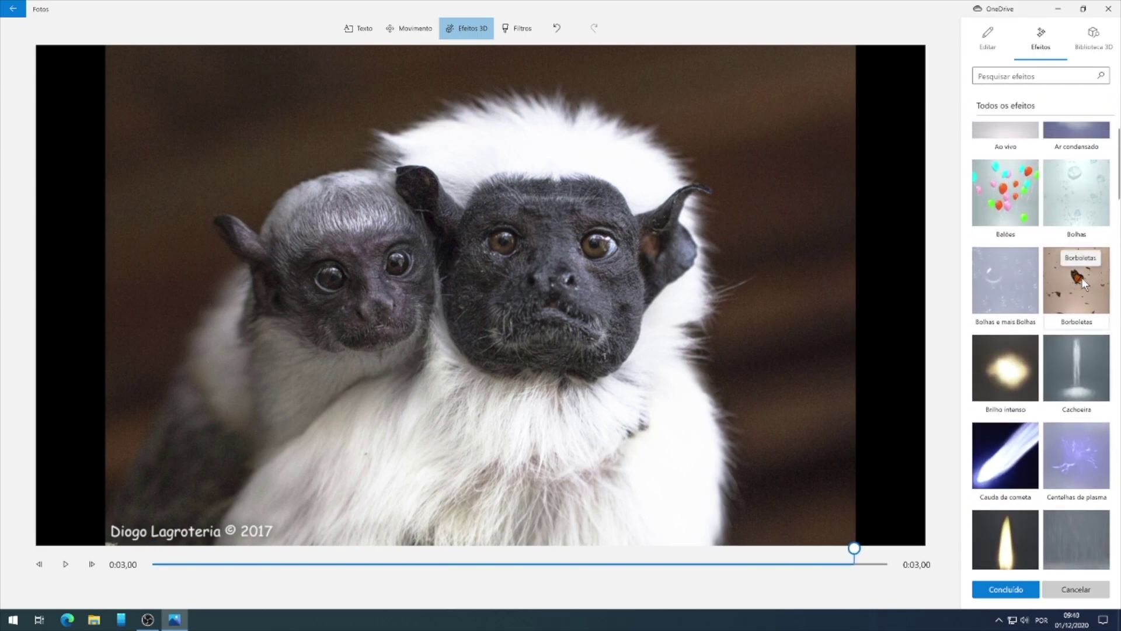
{"action": "left_click", "coordinate": [1082, 278]}
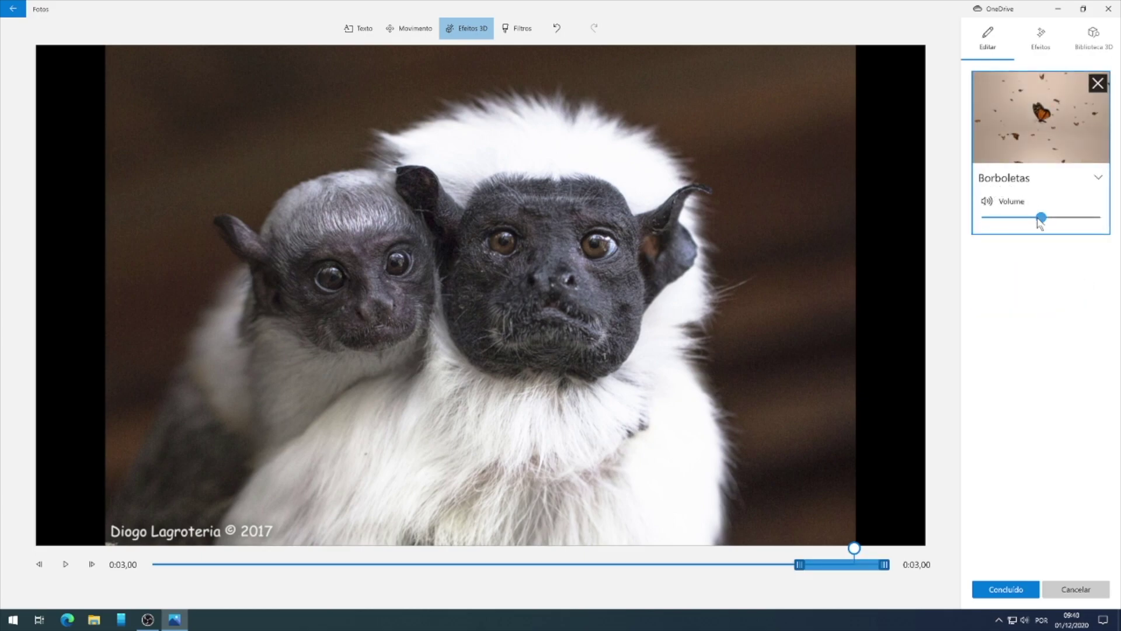
{"action": "left_click_drag", "start_coordinate": [1041, 218], "coordinate": [1037, 222]}
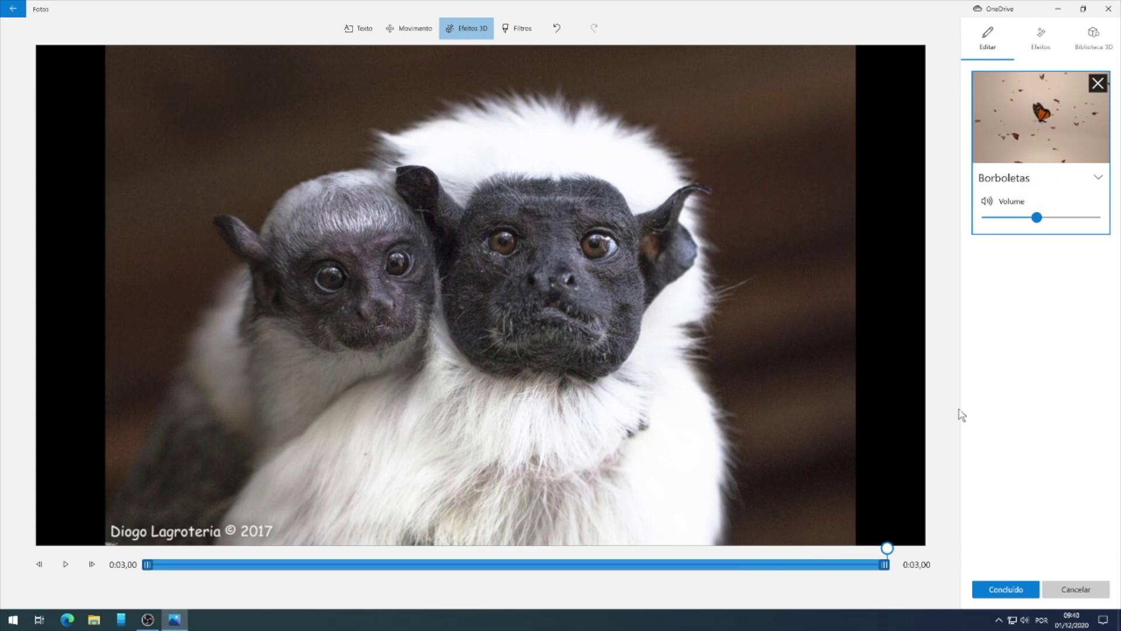
{"action": "left_click", "coordinate": [66, 565]}
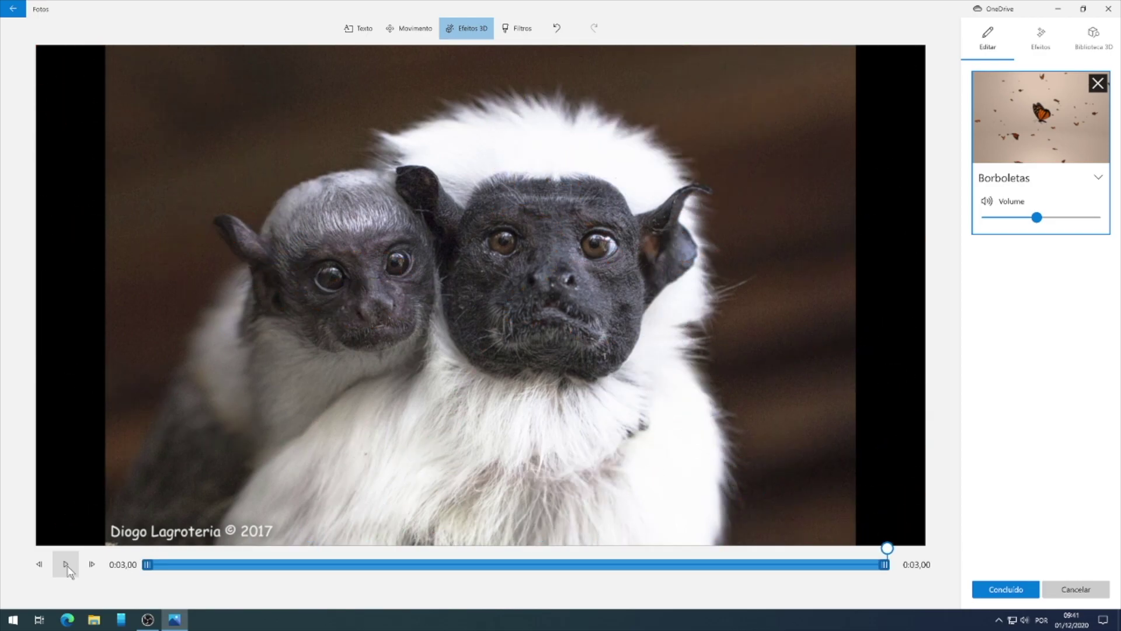
Step: Keep the butterfly effect and add the Chuva rain cloud from Palavras e Símbolos to the tamarin clip
{"action": "left_click", "coordinate": [1006, 588]}
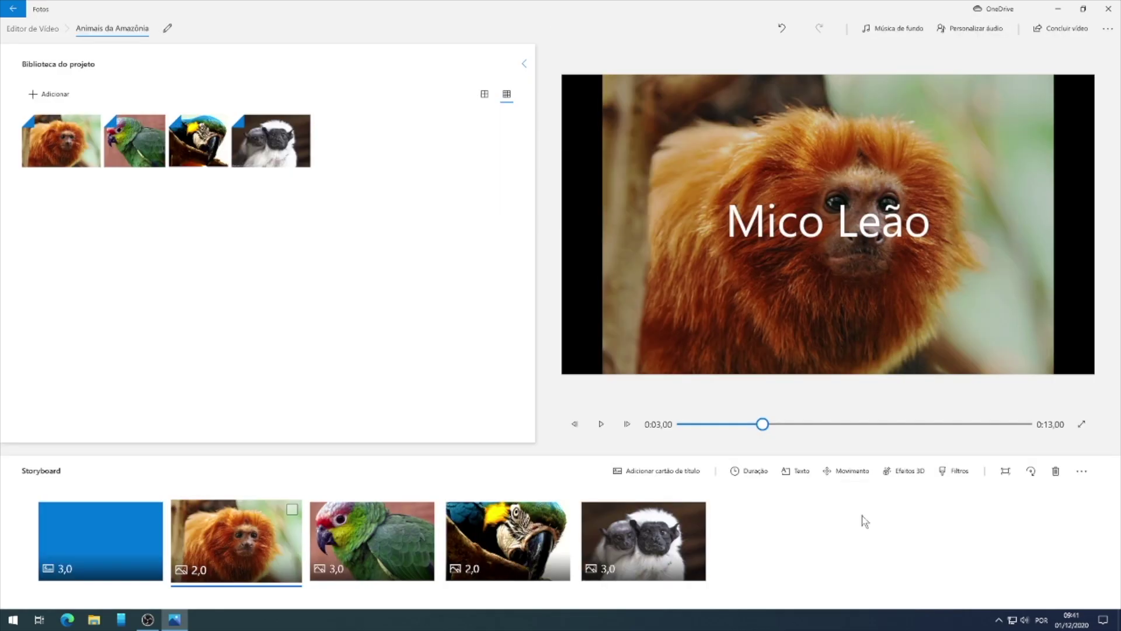
{"action": "left_click", "coordinate": [919, 473]}
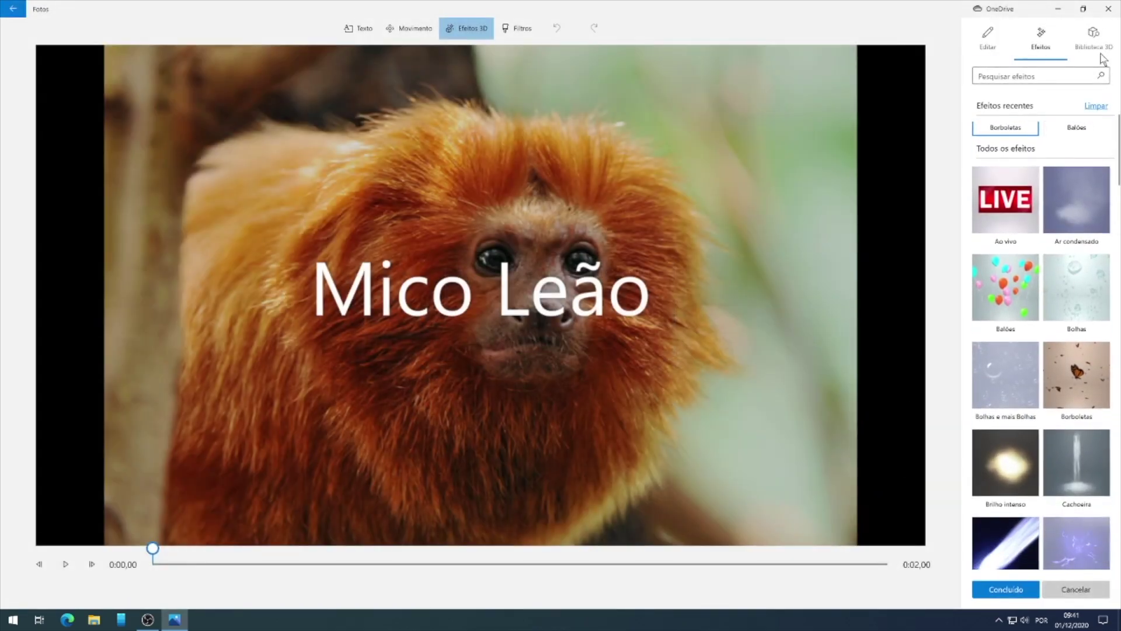
{"action": "left_click", "coordinate": [1096, 40]}
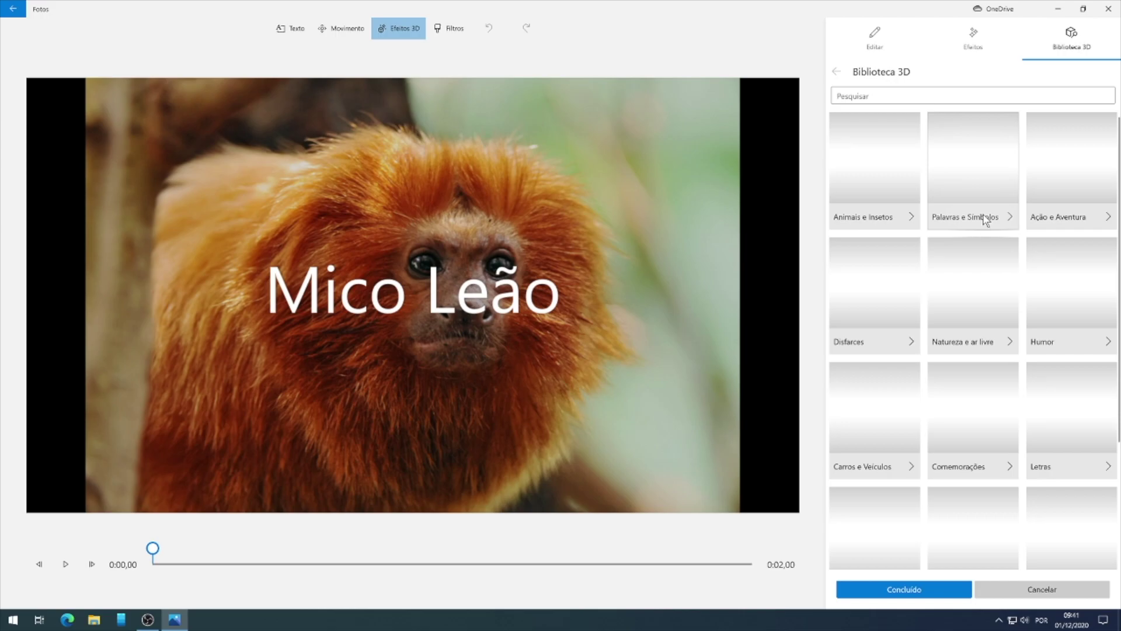
{"action": "left_click", "coordinate": [986, 219]}
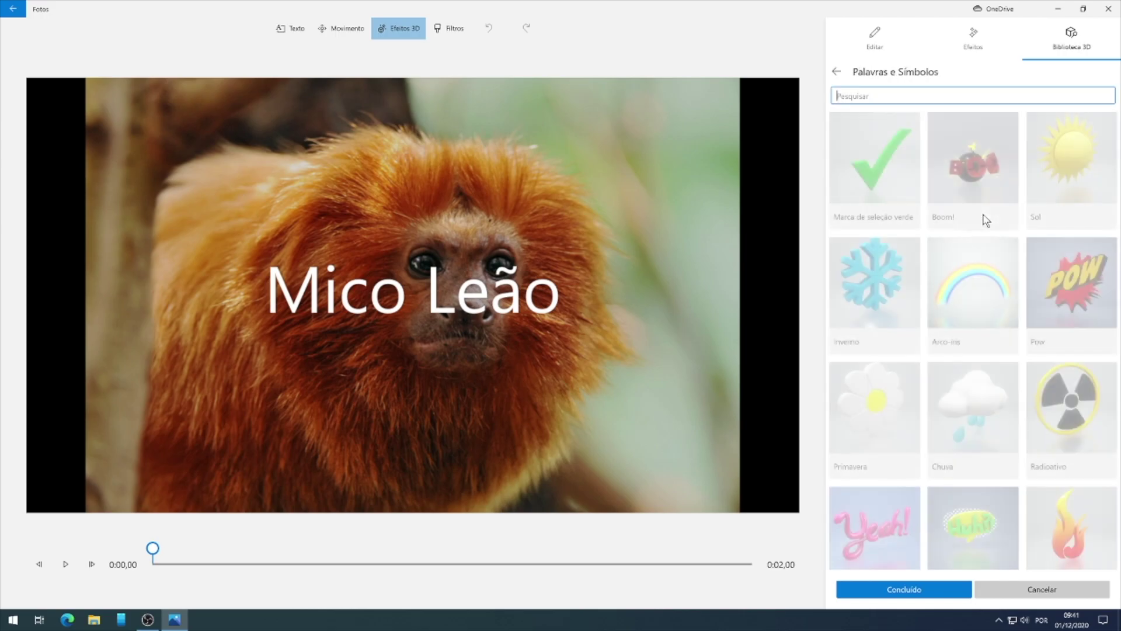
{"action": "left_click", "coordinate": [881, 176]}
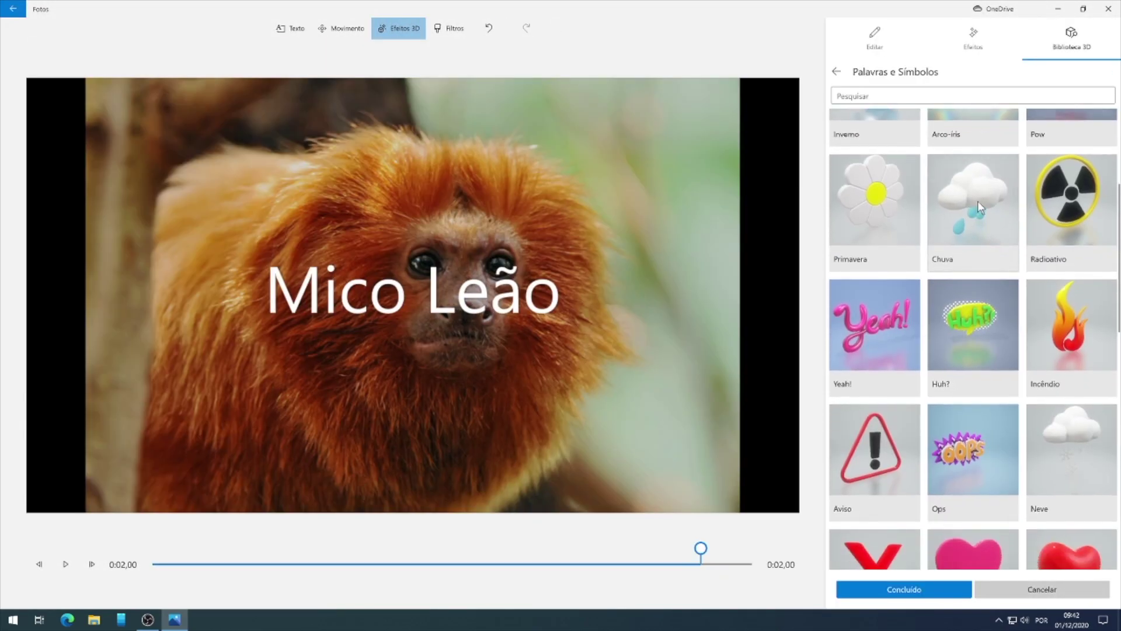
{"action": "left_click", "coordinate": [979, 201]}
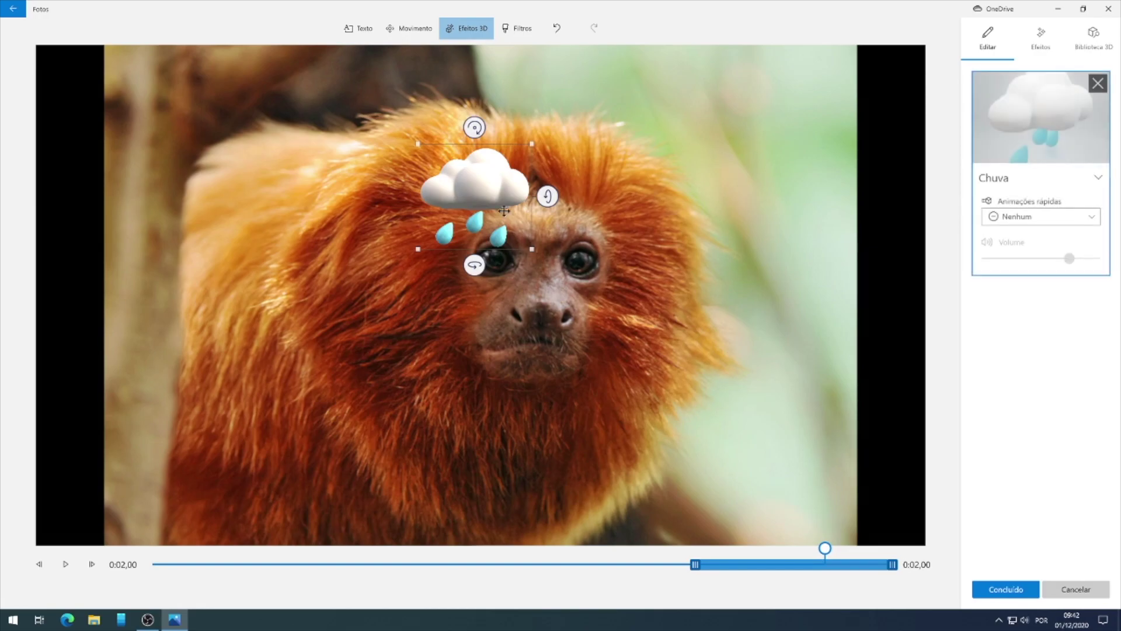
Step: Move the rain cloud to the photo's upper right and start it earlier in the clip
{"action": "left_click_drag", "start_coordinate": [652, 173], "coordinate": [863, 124]}
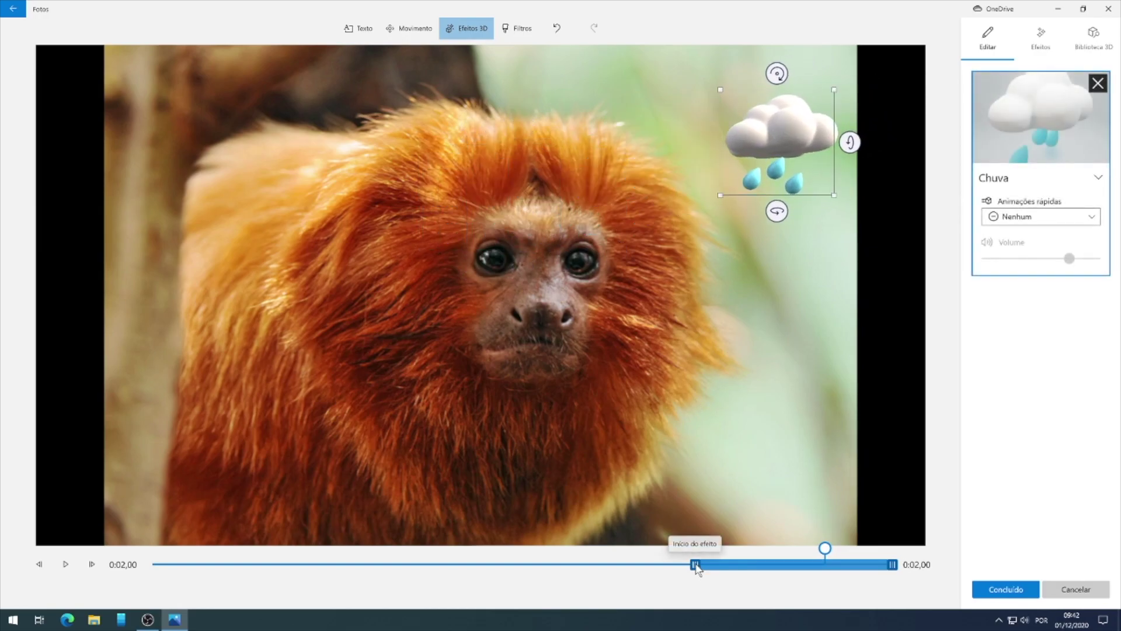
{"action": "left_click_drag", "start_coordinate": [695, 564], "coordinate": [493, 564]}
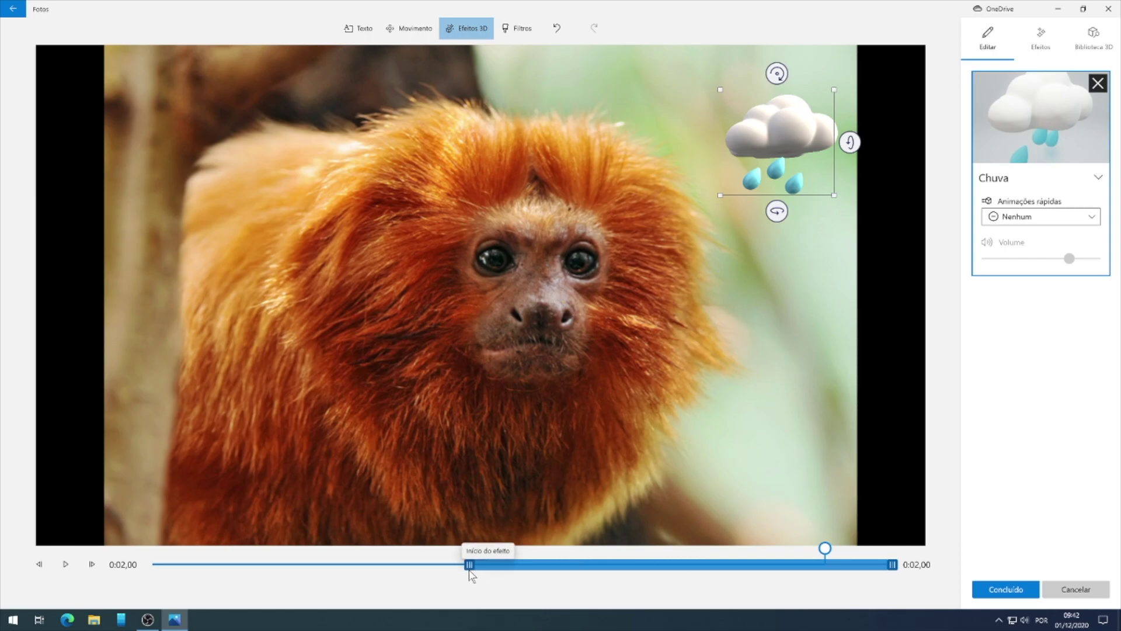
{"action": "left_click_drag", "start_coordinate": [492, 572], "coordinate": [459, 572]}
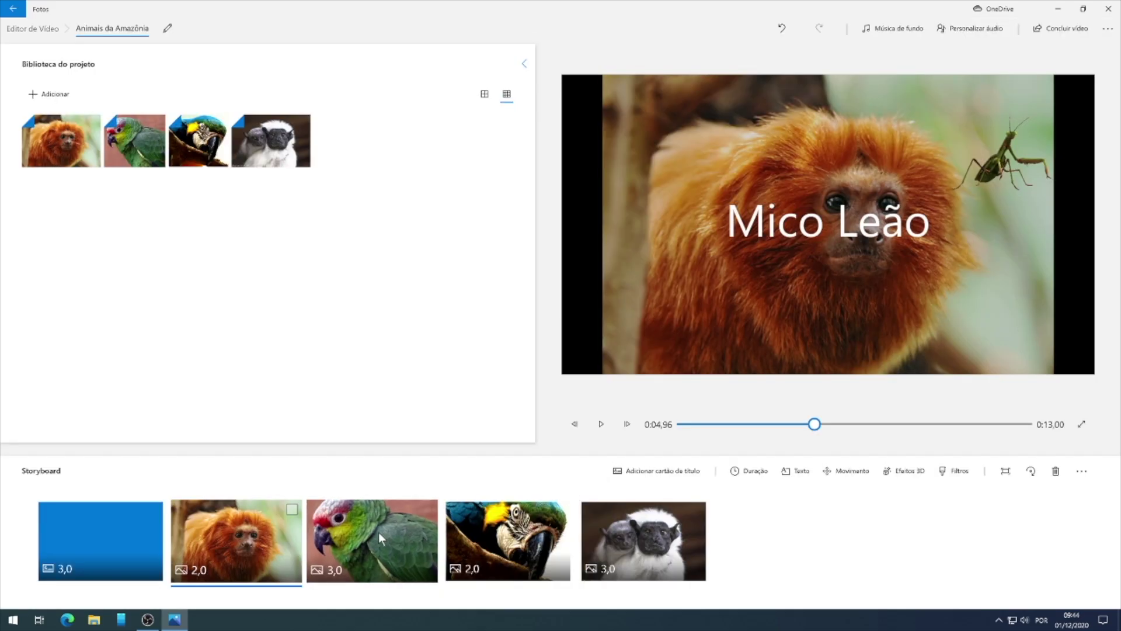
{"action": "left_click", "coordinate": [379, 532]}
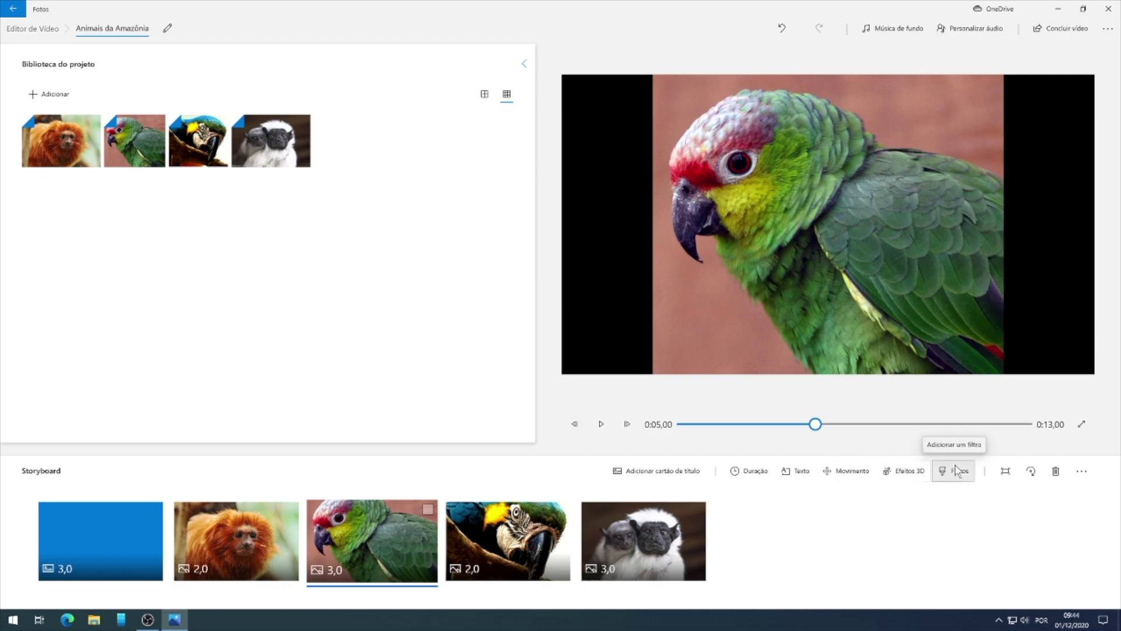
{"action": "left_click", "coordinate": [957, 471]}
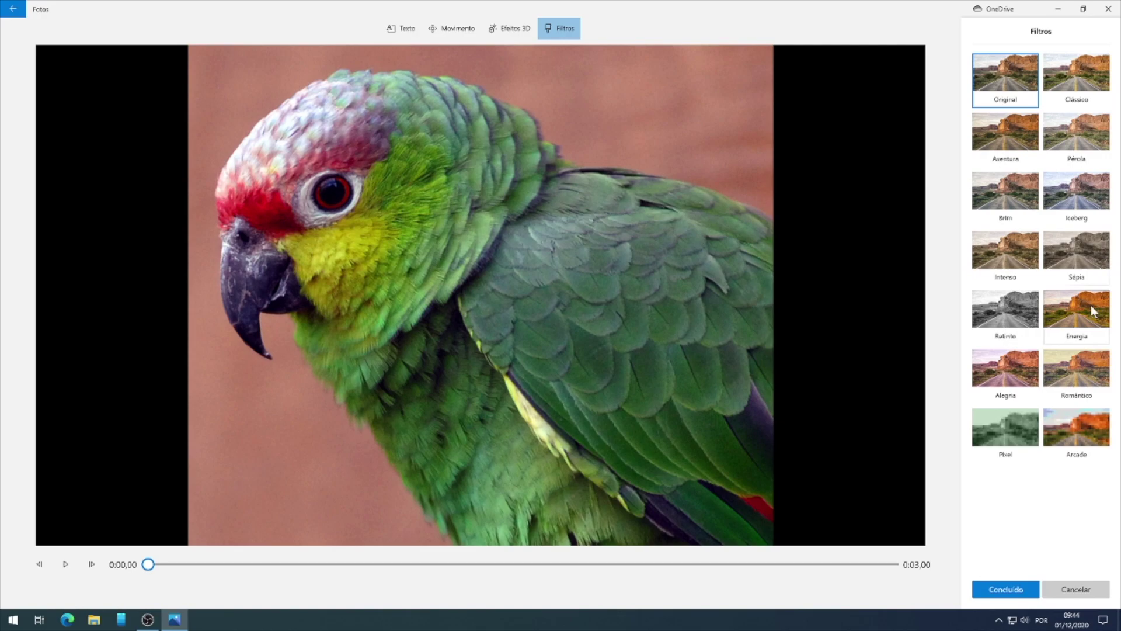
{"action": "left_click", "coordinate": [1009, 195]}
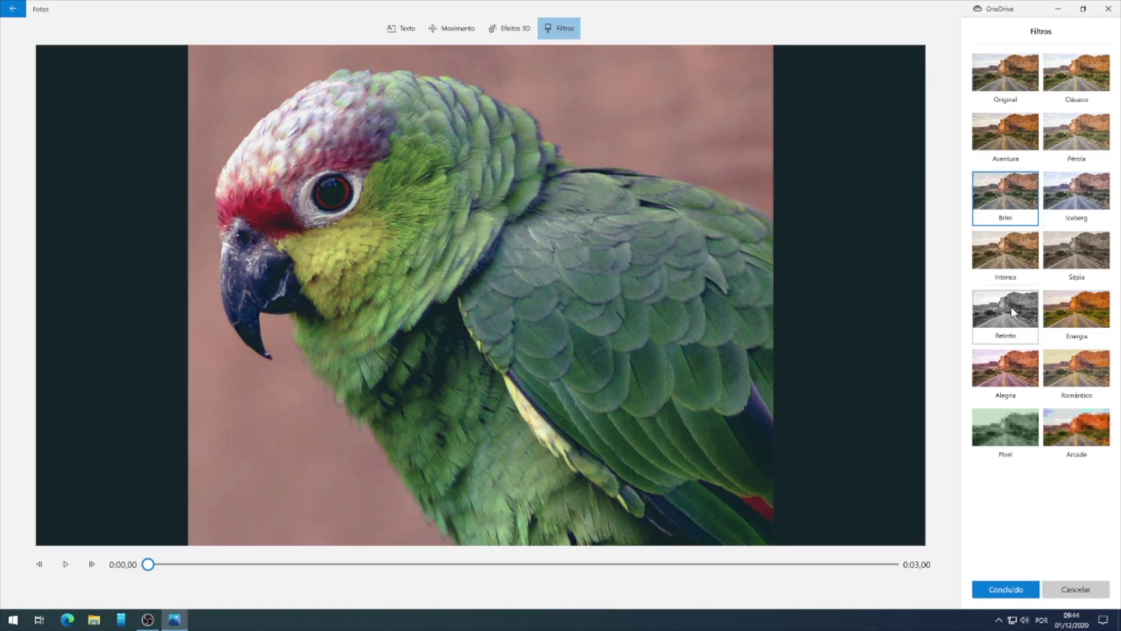
{"action": "left_click", "coordinate": [1011, 306]}
{"action": "left_click", "coordinate": [1003, 219]}
{"action": "left_click", "coordinate": [1048, 134]}
{"action": "left_click", "coordinate": [1023, 131]}
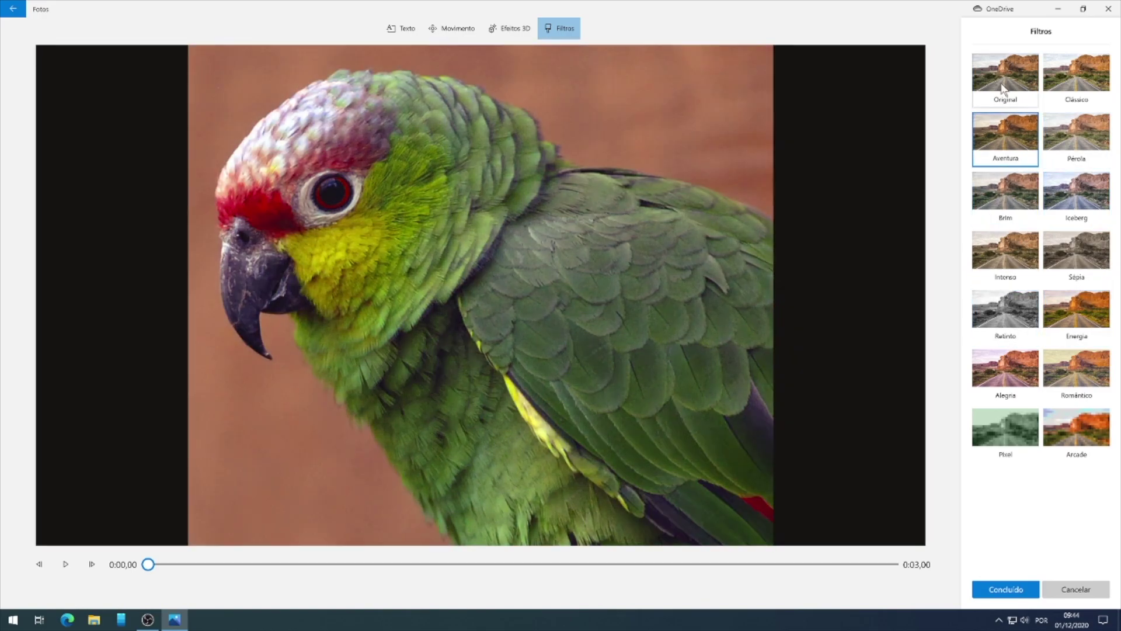
{"action": "left_click", "coordinate": [1008, 82]}
{"action": "left_click", "coordinate": [1077, 76]}
{"action": "left_click", "coordinate": [1015, 302]}
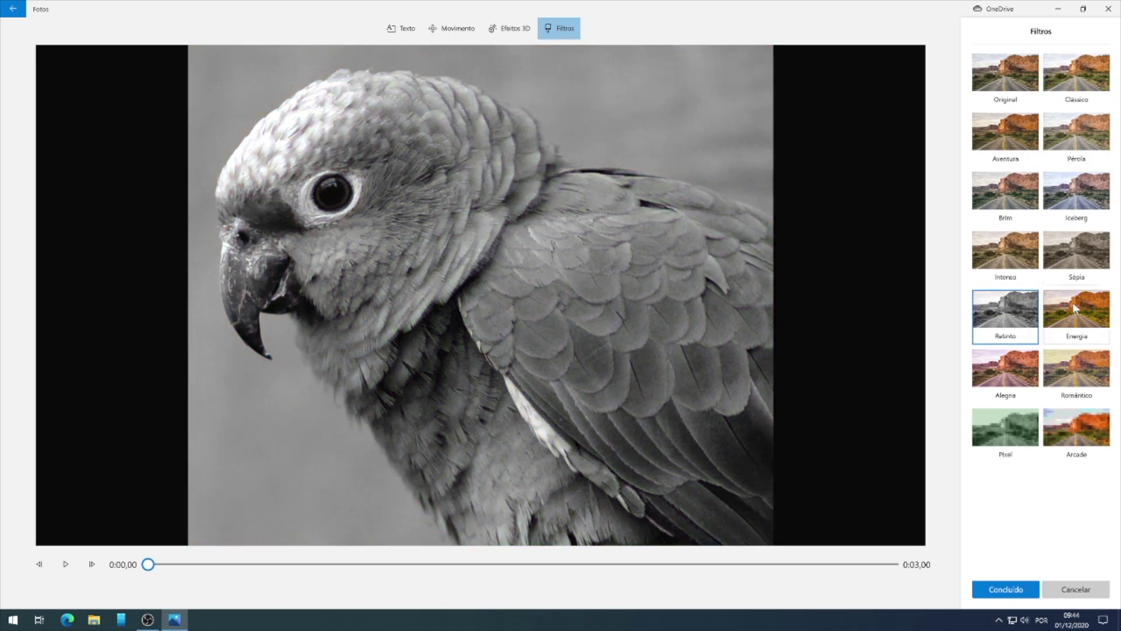
{"action": "left_click", "coordinate": [1075, 309]}
{"action": "left_click", "coordinate": [1014, 426]}
{"action": "left_click", "coordinate": [1076, 588]}
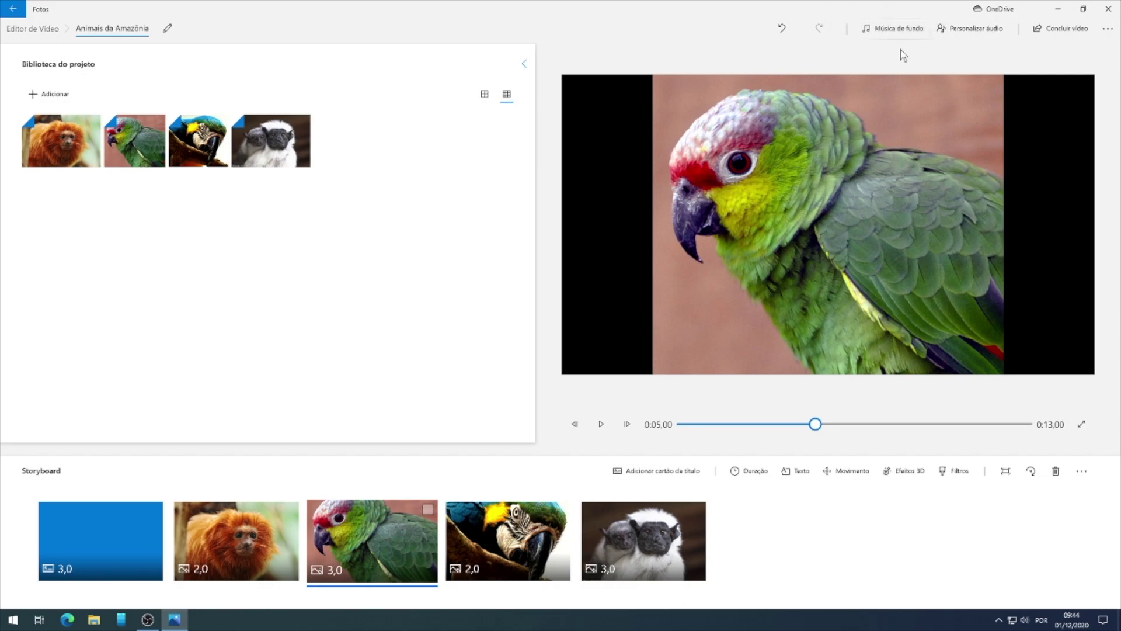
{"action": "left_click", "coordinate": [900, 29]}
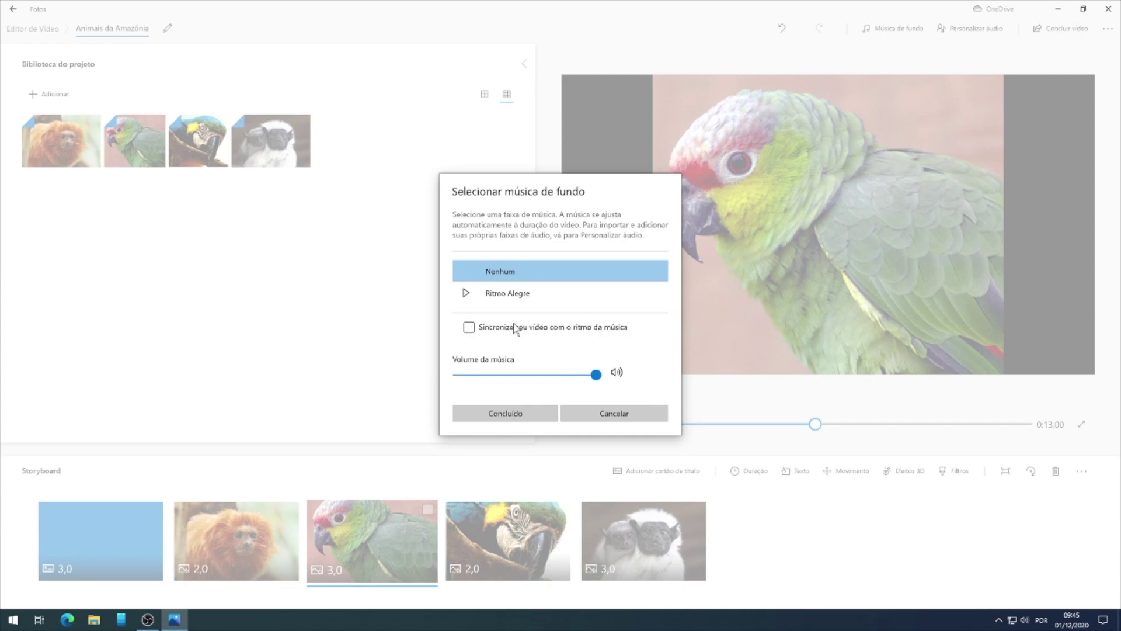
{"action": "left_click", "coordinate": [469, 329]}
{"action": "left_click", "coordinate": [569, 416]}
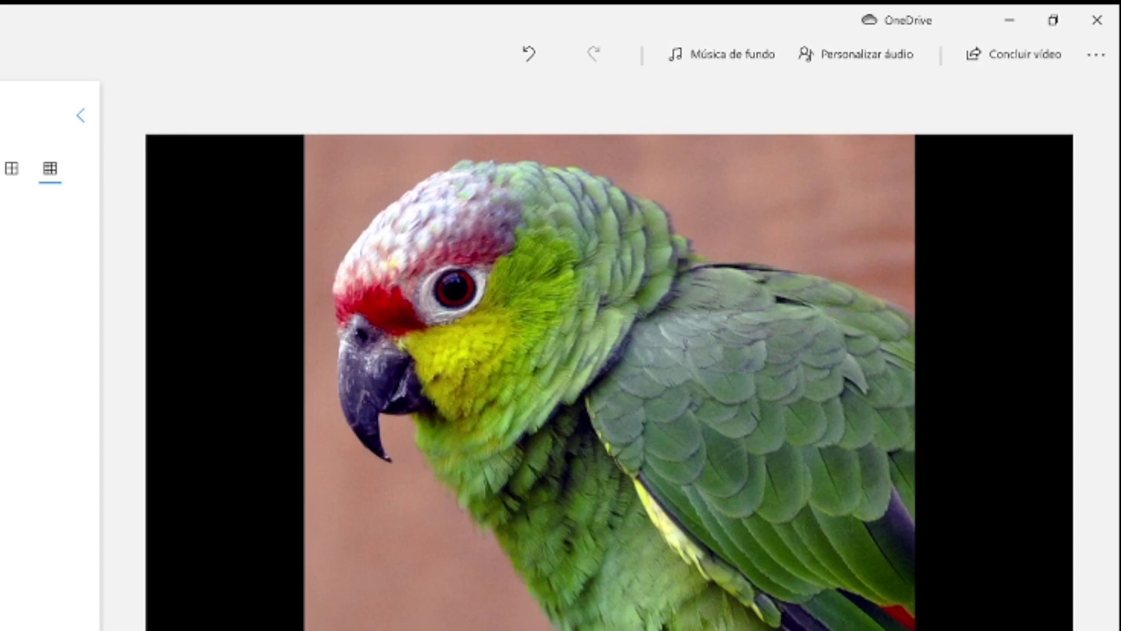
{"action": "left_click", "coordinate": [861, 62]}
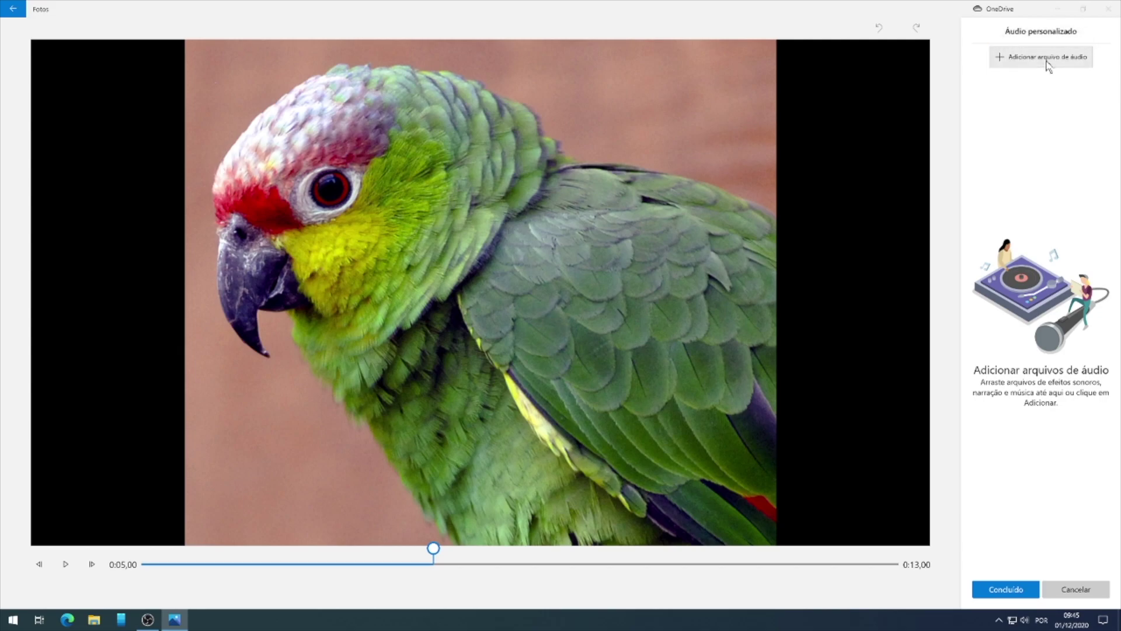
{"action": "left_click", "coordinate": [1047, 61]}
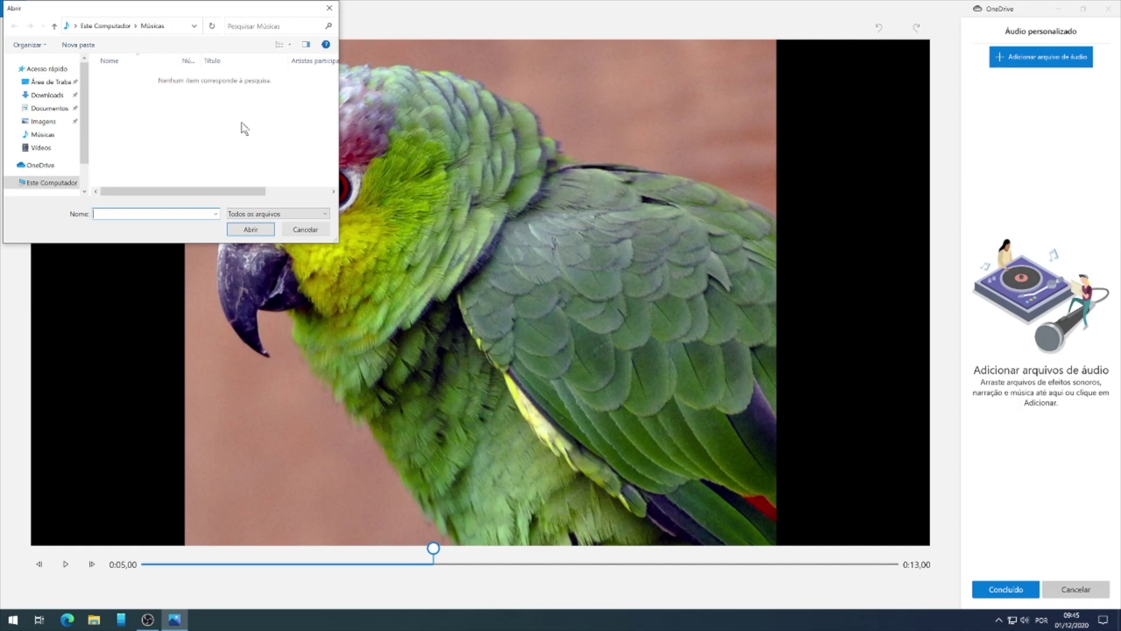
{"action": "left_click", "coordinate": [305, 229]}
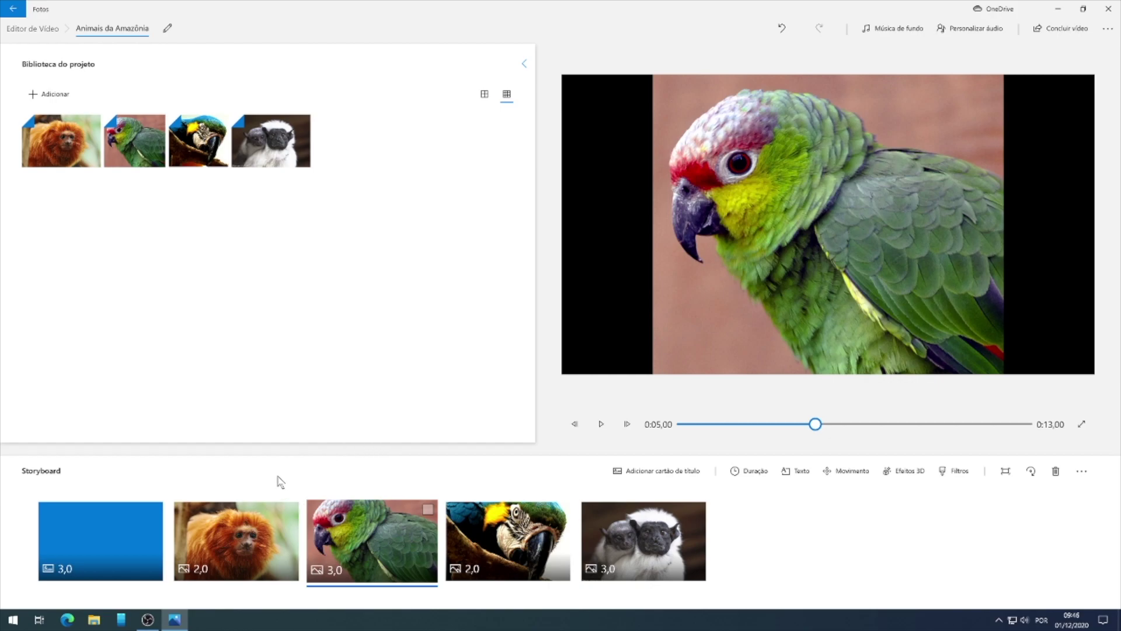
Step: Give the Mico Leão clip the Reduzir à direita motion and preview it
{"action": "left_click", "coordinate": [261, 536]}
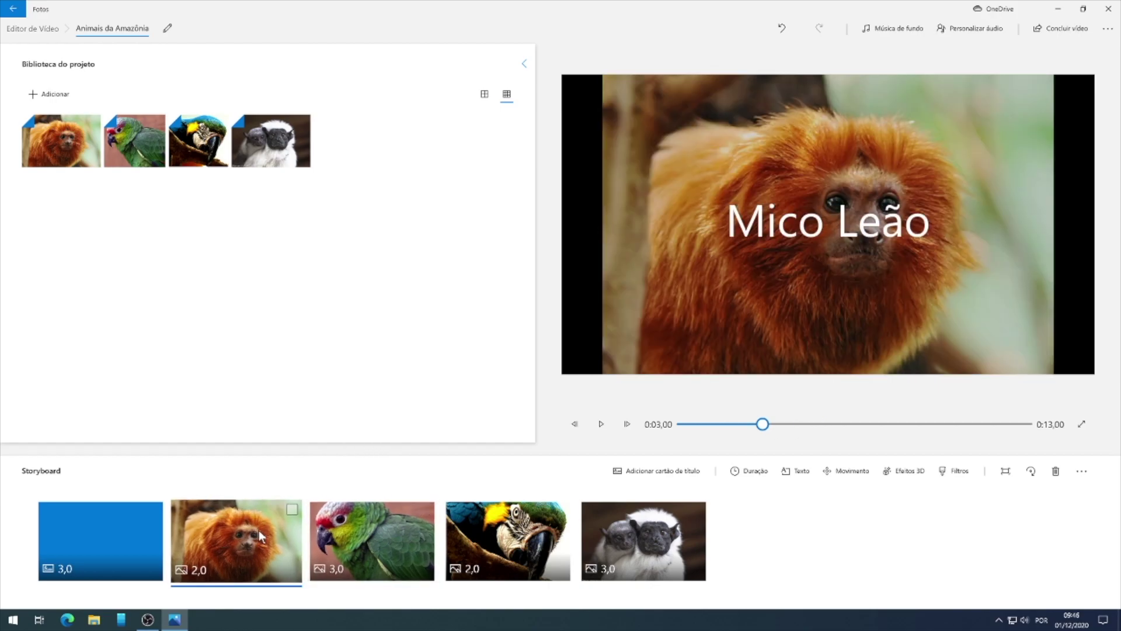
{"action": "left_click", "coordinate": [847, 472]}
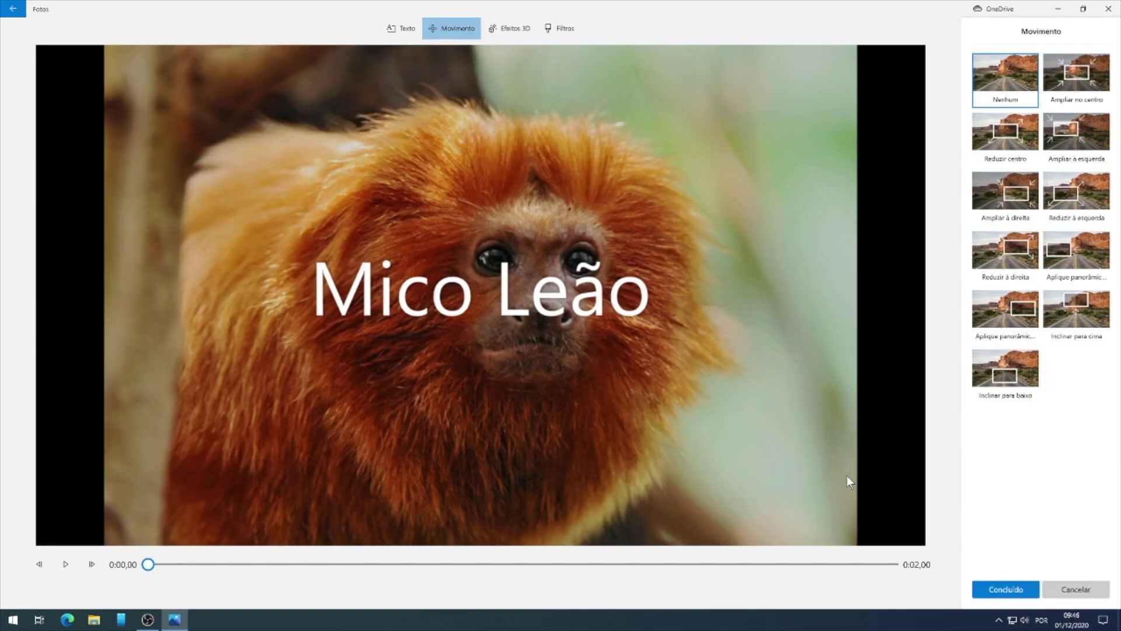
{"action": "left_click", "coordinate": [1011, 253]}
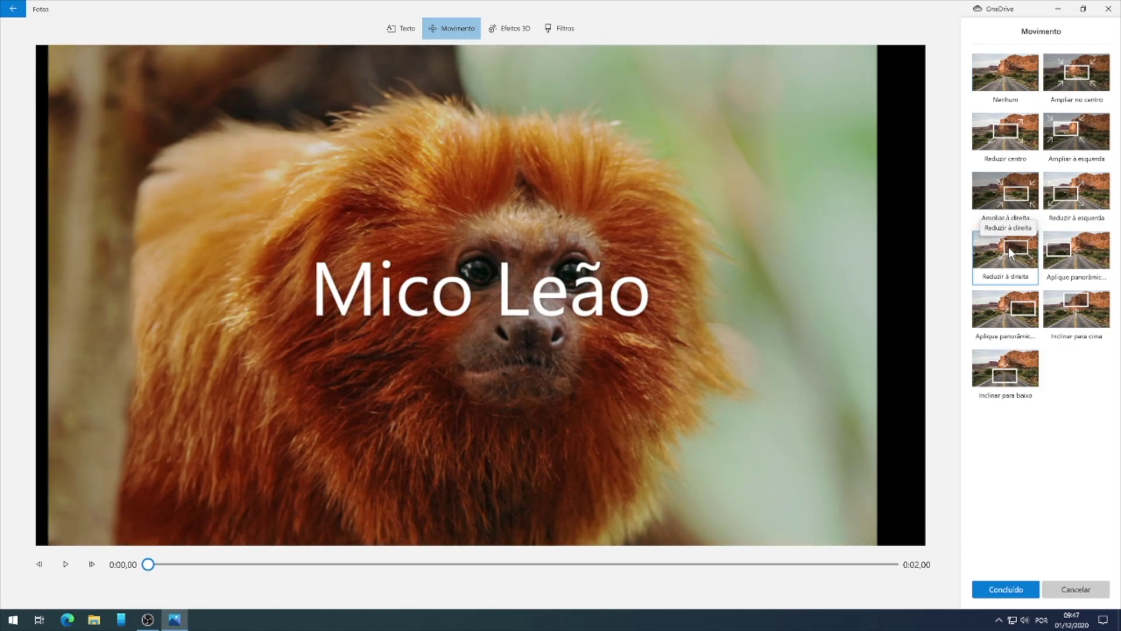
{"action": "left_click", "coordinate": [65, 564]}
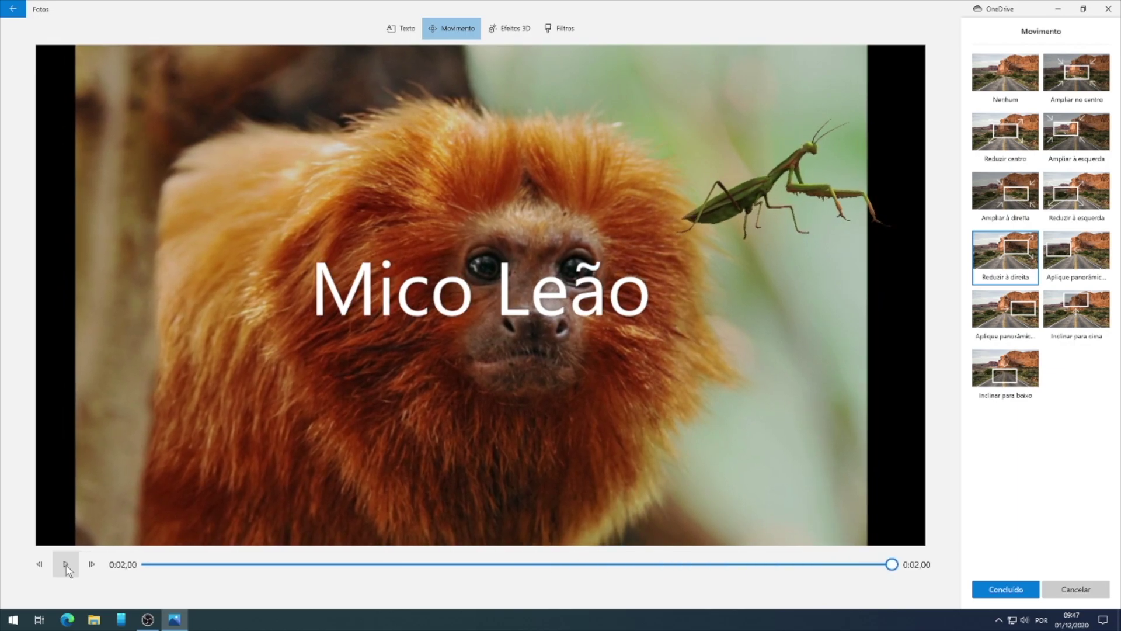
Step: Try a left pan, then settle on Reduzir centro zoom-out and keep it
{"action": "left_click", "coordinate": [1083, 252]}
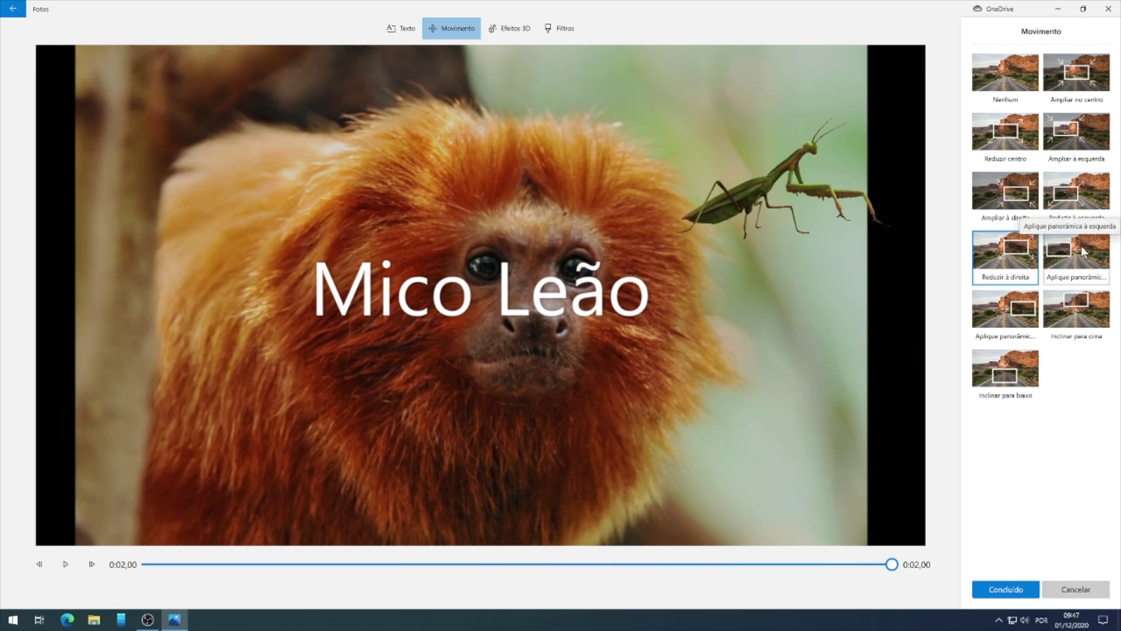
{"action": "left_click", "coordinate": [64, 564]}
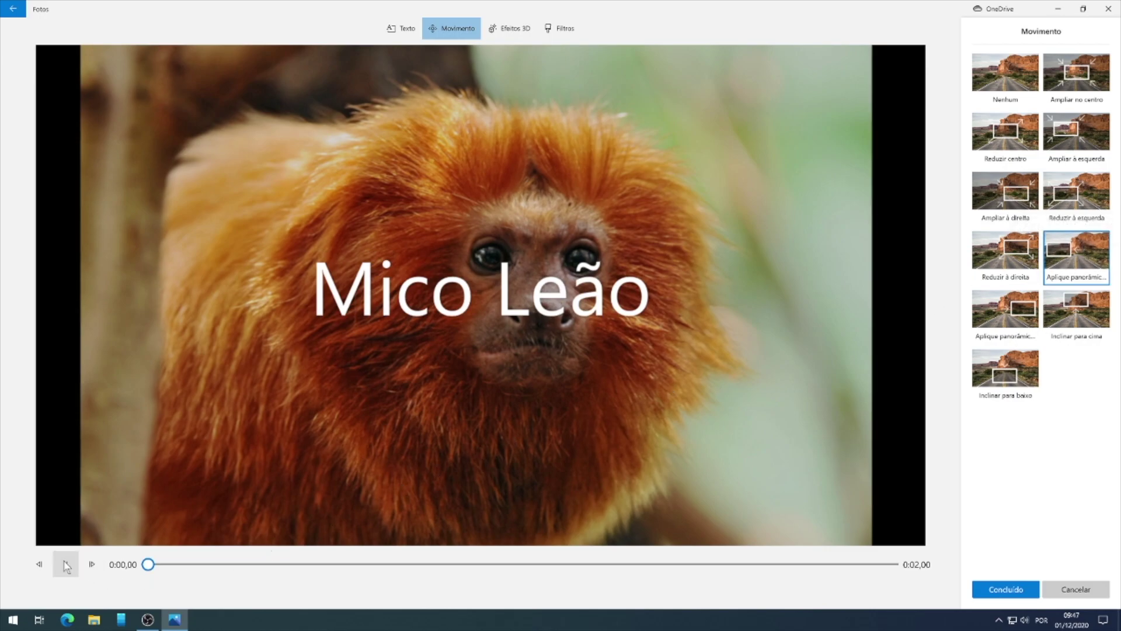
{"action": "left_click", "coordinate": [1005, 133]}
{"action": "left_click", "coordinate": [64, 564]}
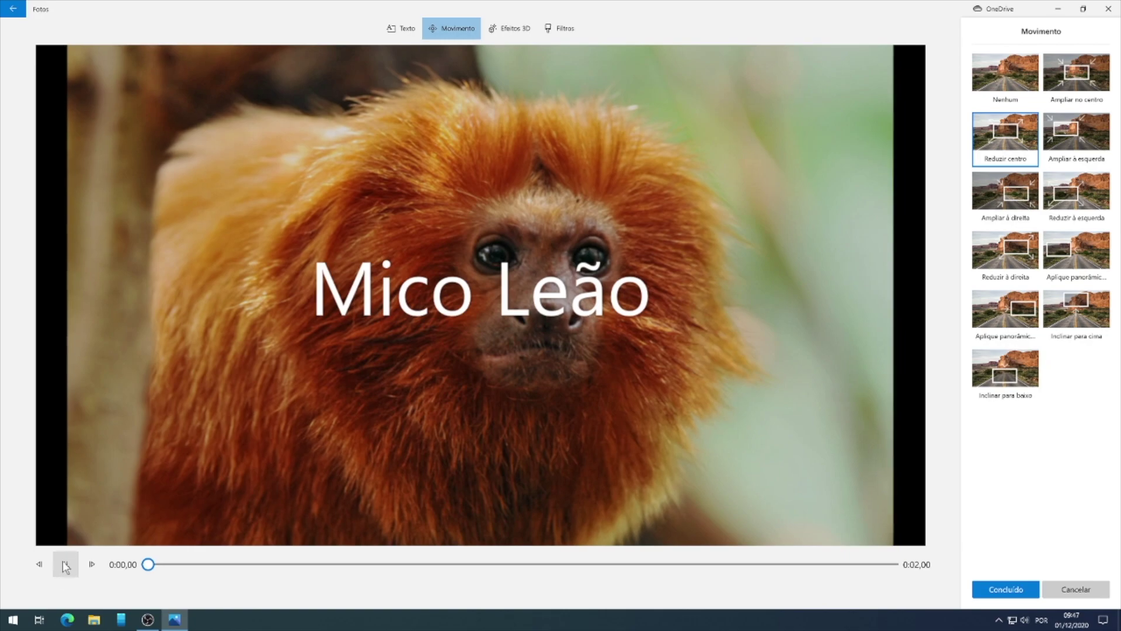
{"action": "left_click", "coordinate": [993, 589]}
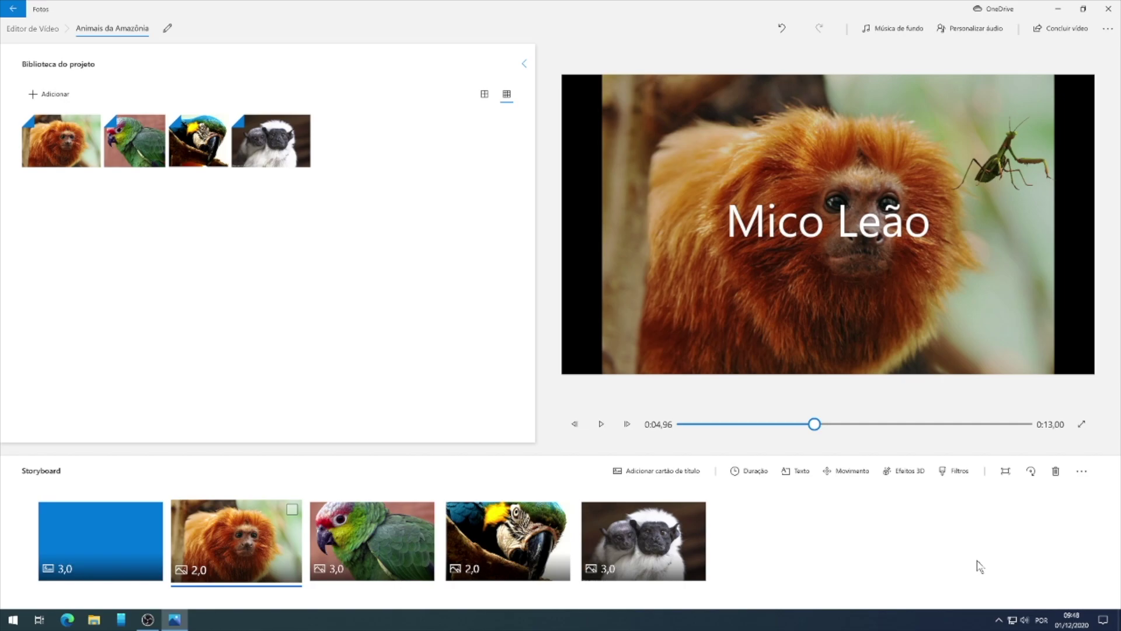
Step: Finish the video with Alta 1080p quality selected
{"action": "left_click", "coordinate": [1062, 28]}
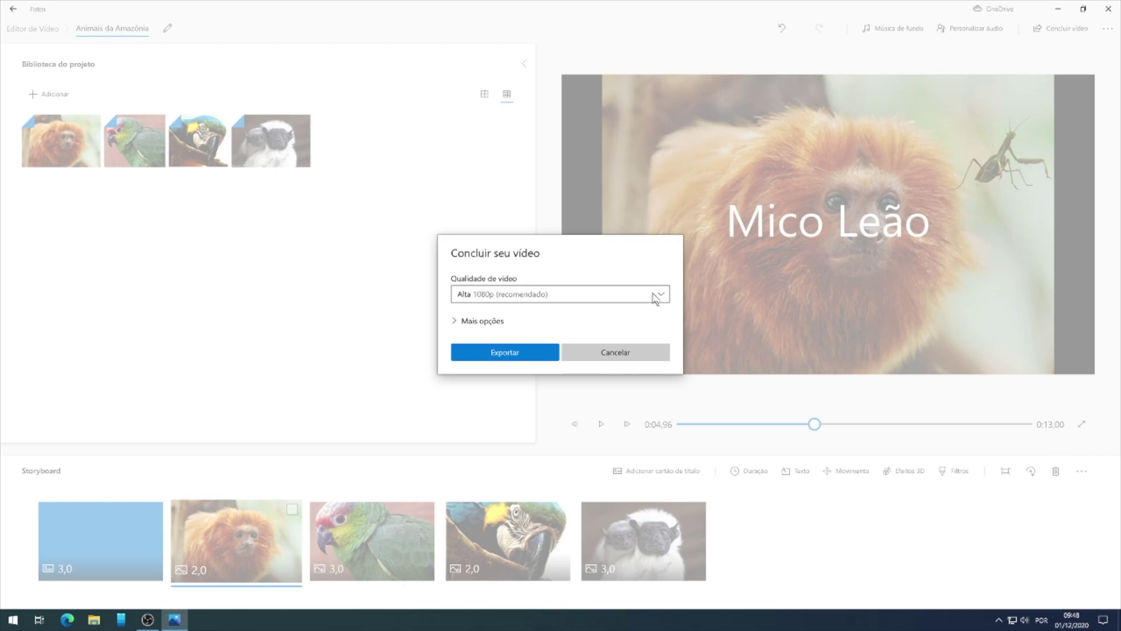
{"action": "left_click", "coordinate": [660, 296]}
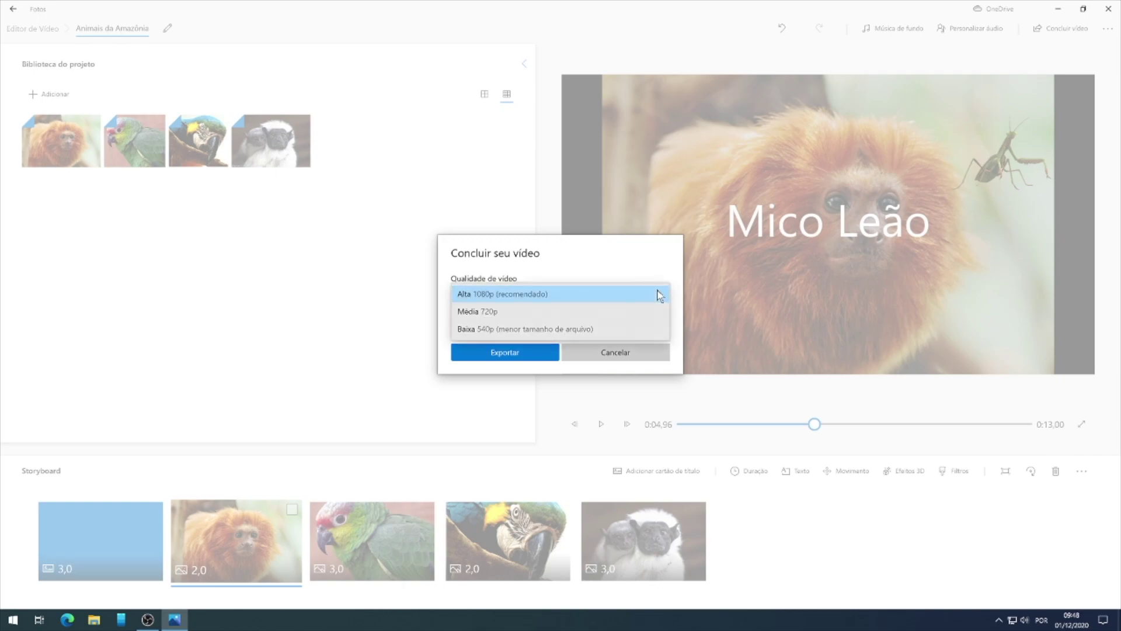
{"action": "left_click", "coordinate": [657, 266]}
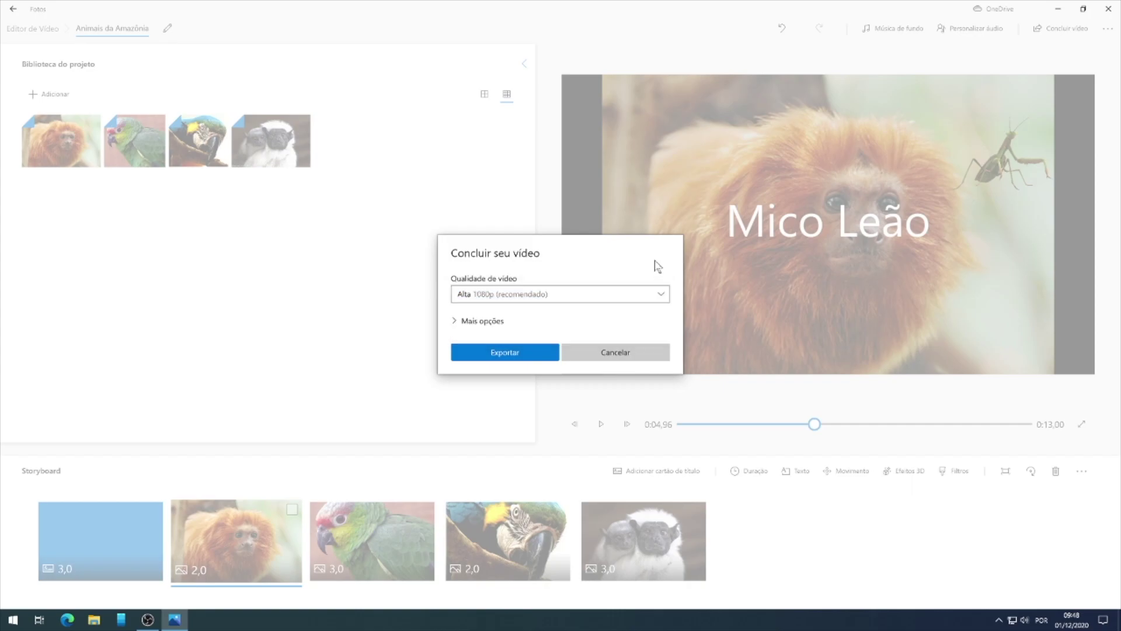
Step: Export the video as 'Animais da Amazônia' to the Área de Trabalho folder
{"action": "left_click", "coordinate": [510, 352]}
{"action": "left_click", "coordinate": [50, 82]}
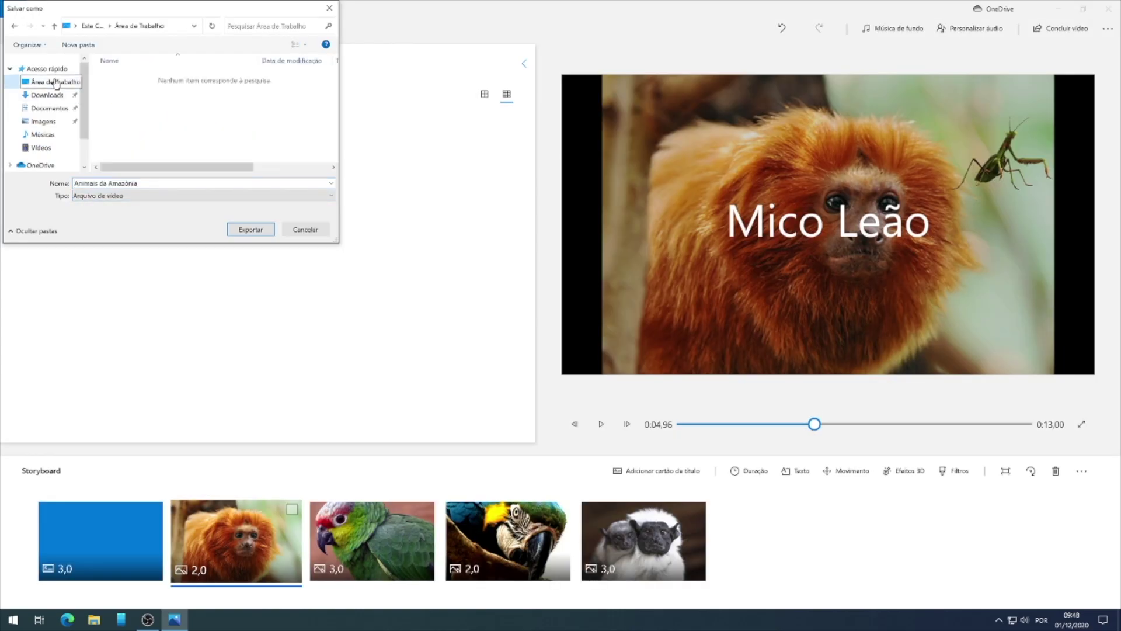
{"action": "left_click", "coordinate": [252, 231]}
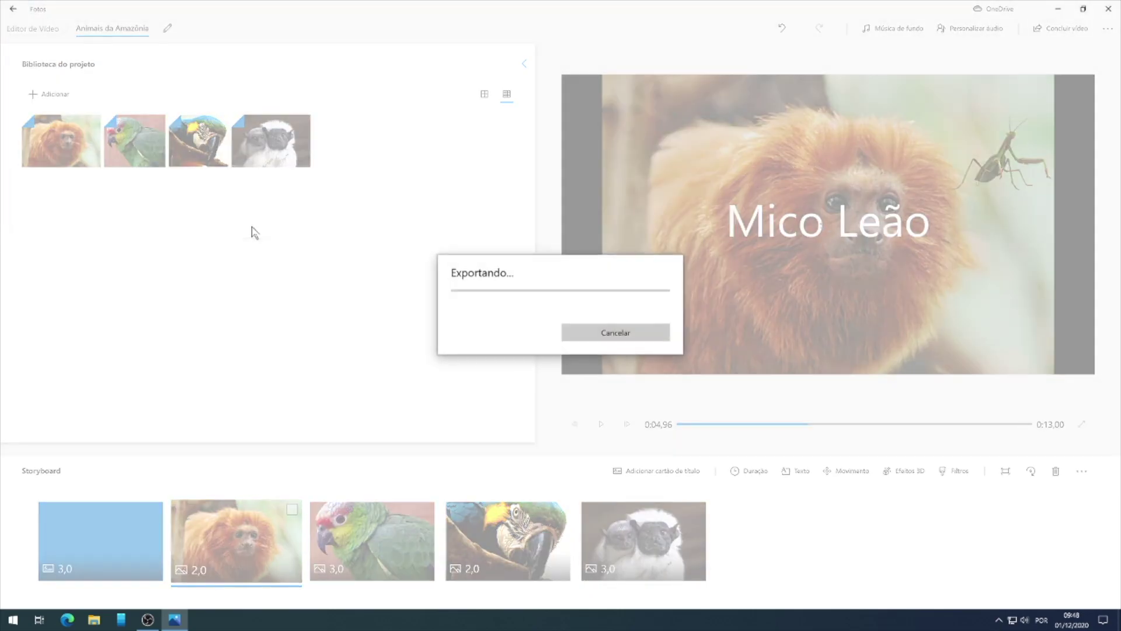